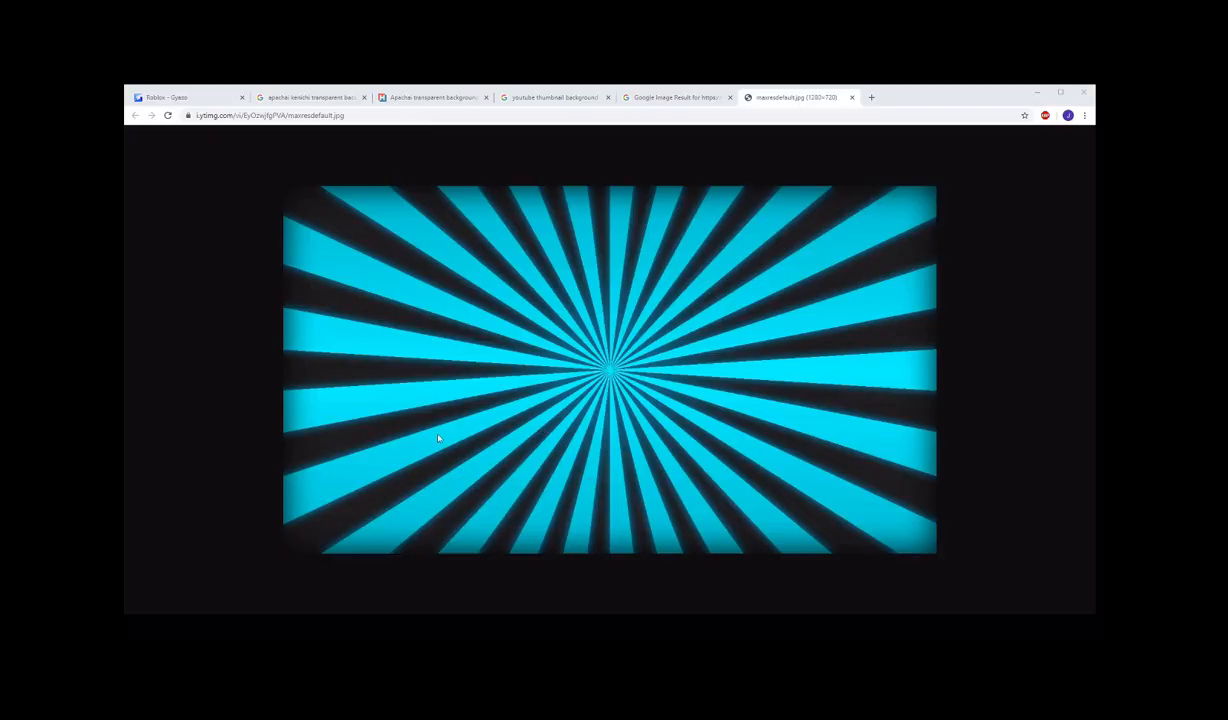
# Copy the Roblox character screenshot from the browser, paste it into paint.net with the canvas expanded to fit, and deselect it
pyautogui.click(178, 97)
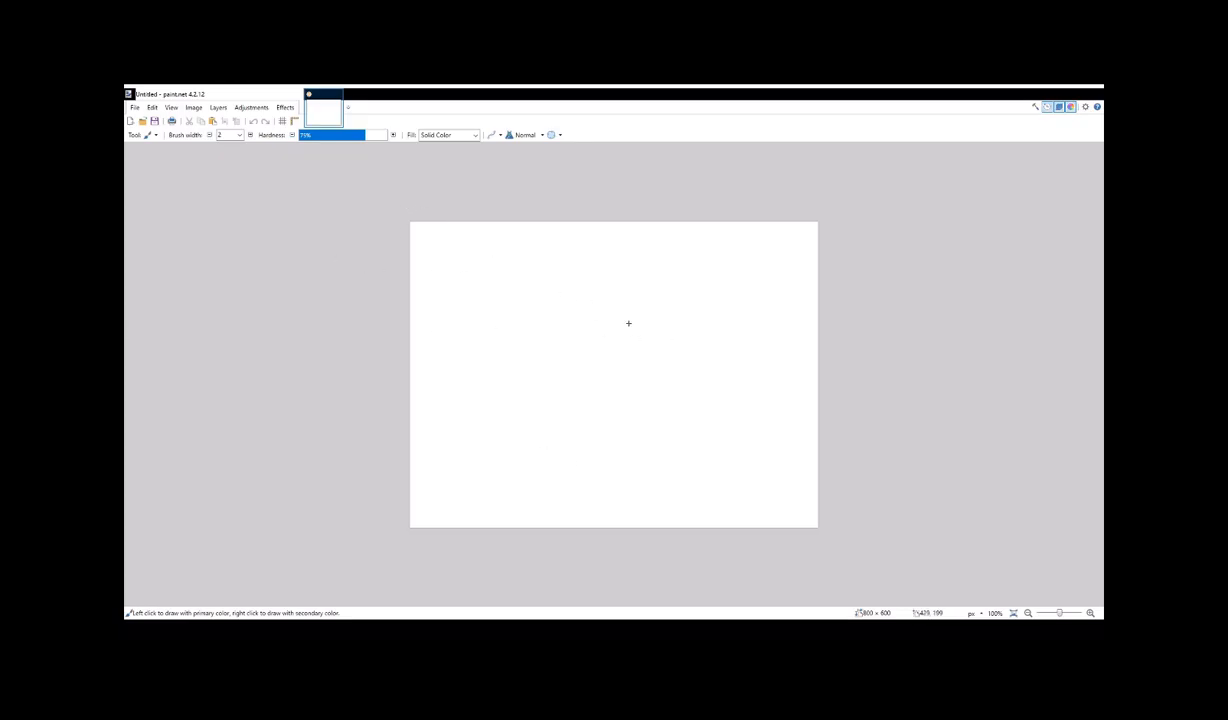
pyautogui.click(732, 327)
pyautogui.hotkey('ctrl', 'v')
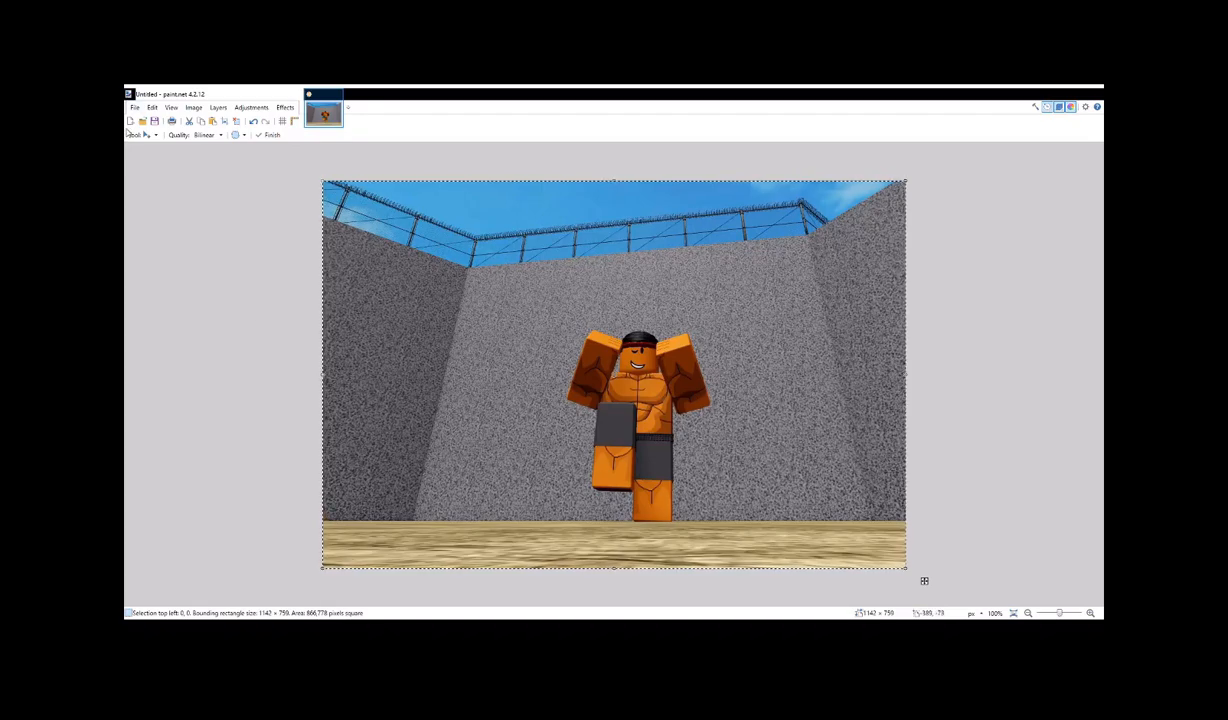
pyautogui.click(130, 134)
pyautogui.click(150, 154)
pyautogui.click(196, 173)
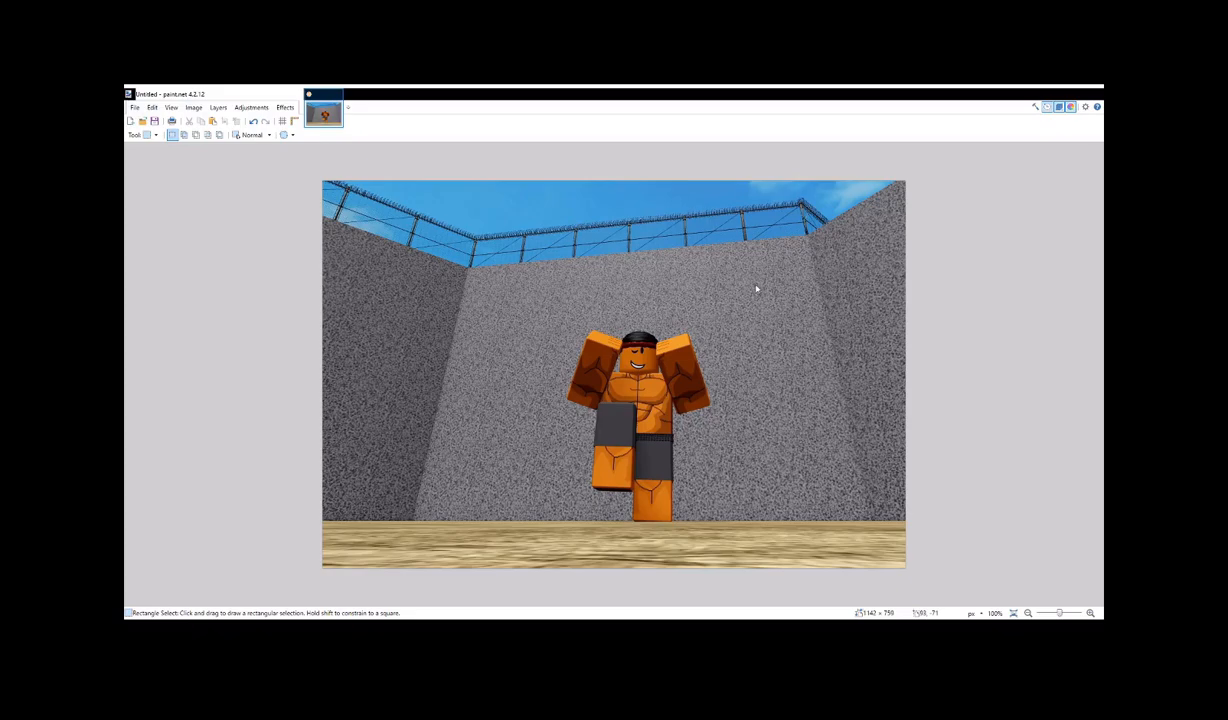
# Create a blank 1920 × 1080 px image and return to the screenshot image
pyautogui.hotkey('ctrl', 'n')
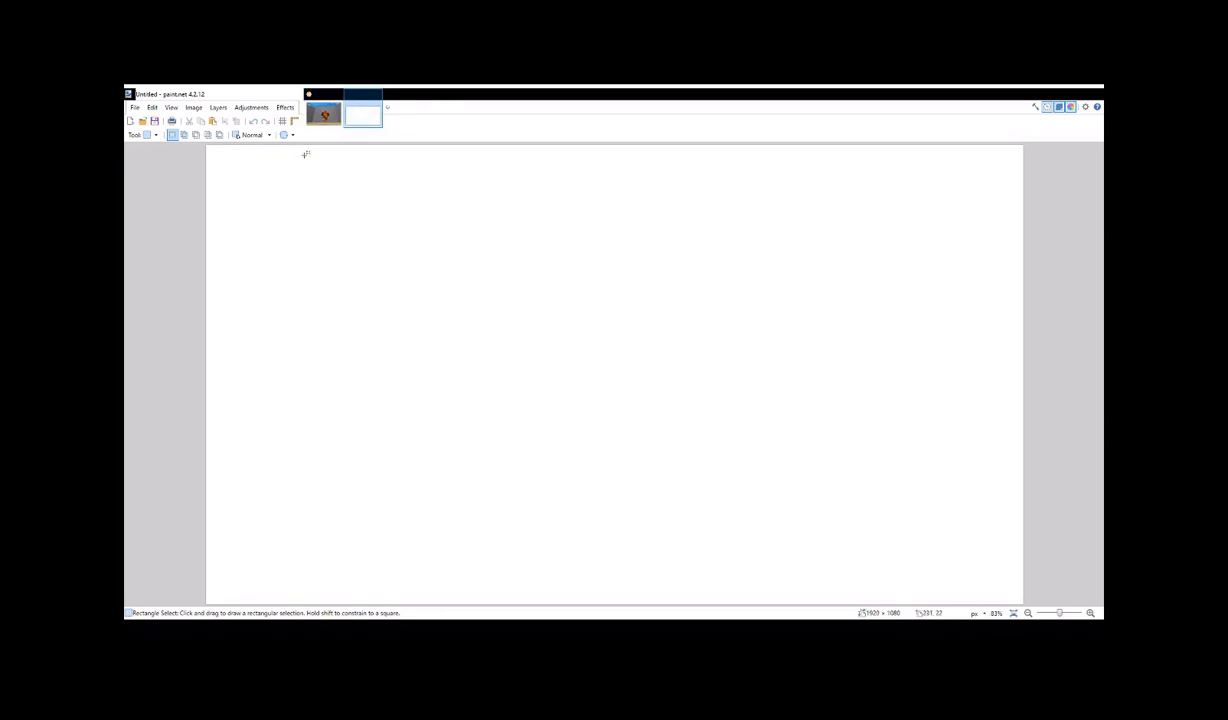
pyautogui.hotkey('ctrl', 'w')
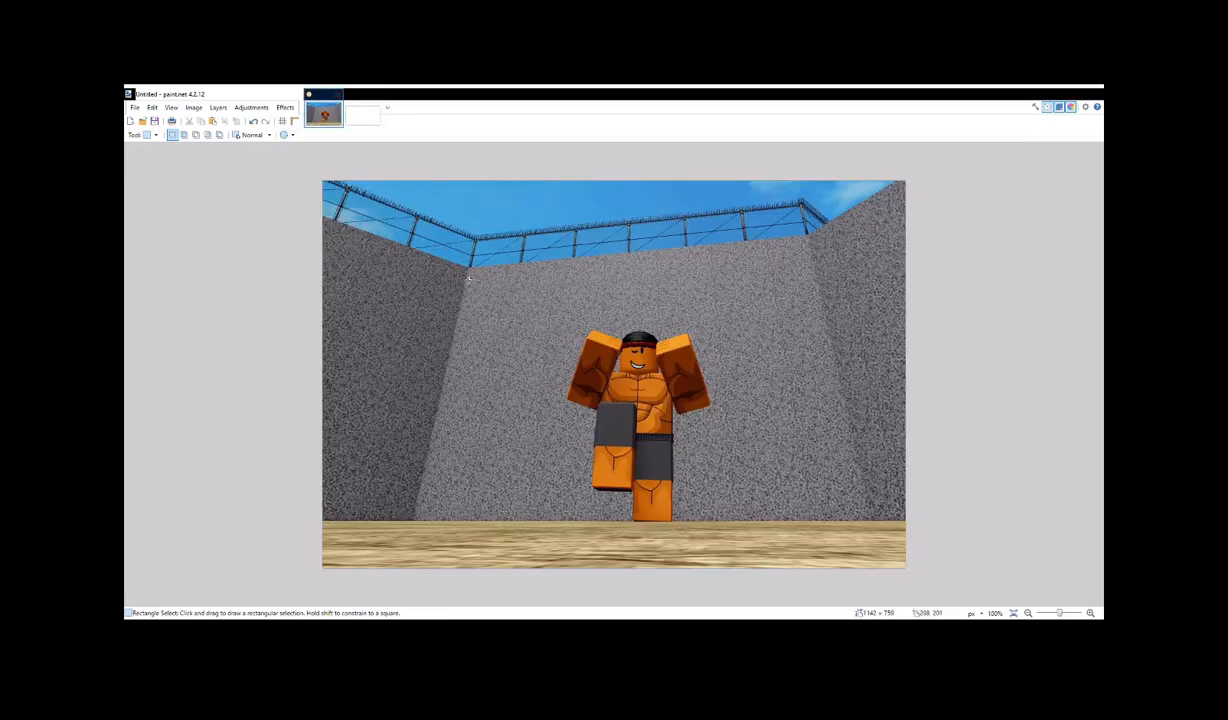
pyautogui.hotkey('ctrl', 'n')
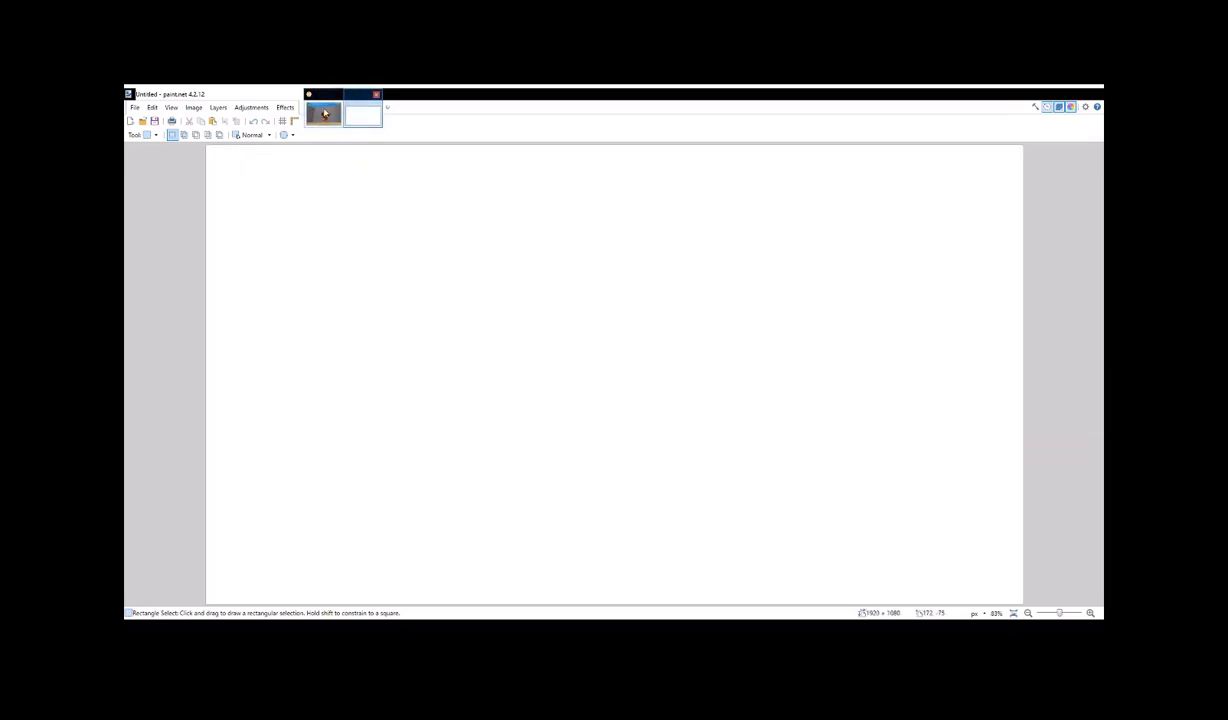
pyautogui.click(324, 114)
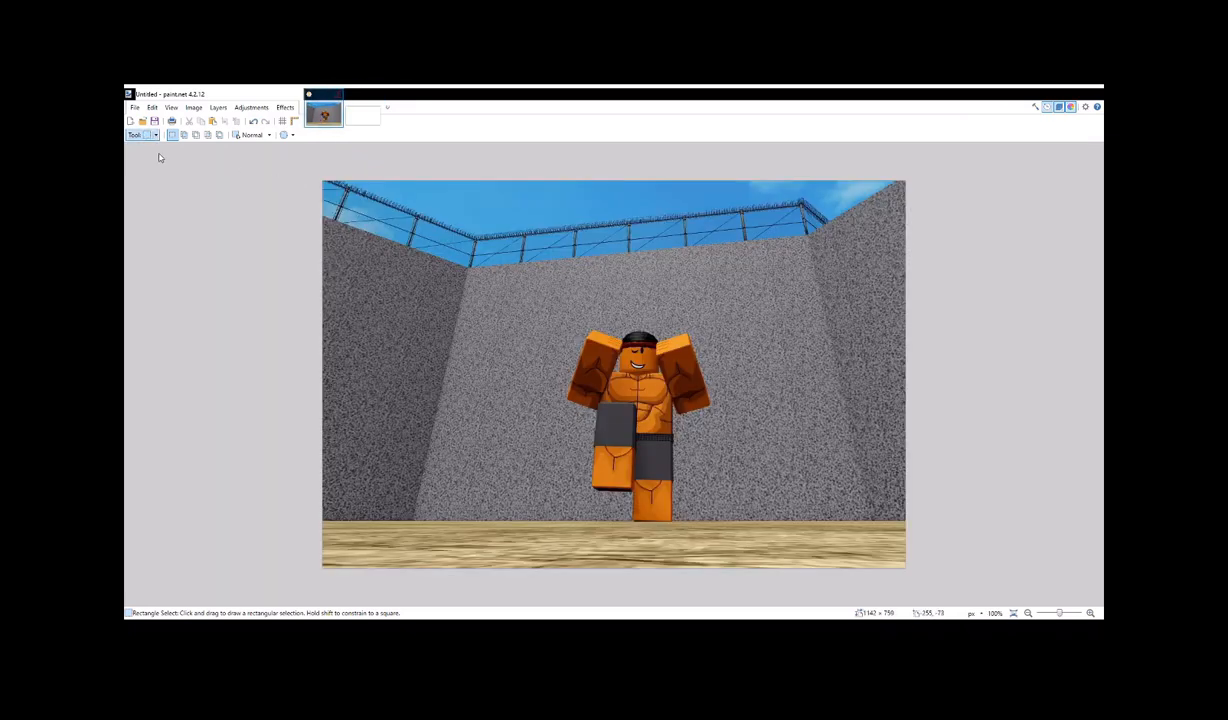
# Cut the whole screenshot out of its image and paste it into the blank 1920 × 1080 px image
pyautogui.hotkey('ctrl', 'a')
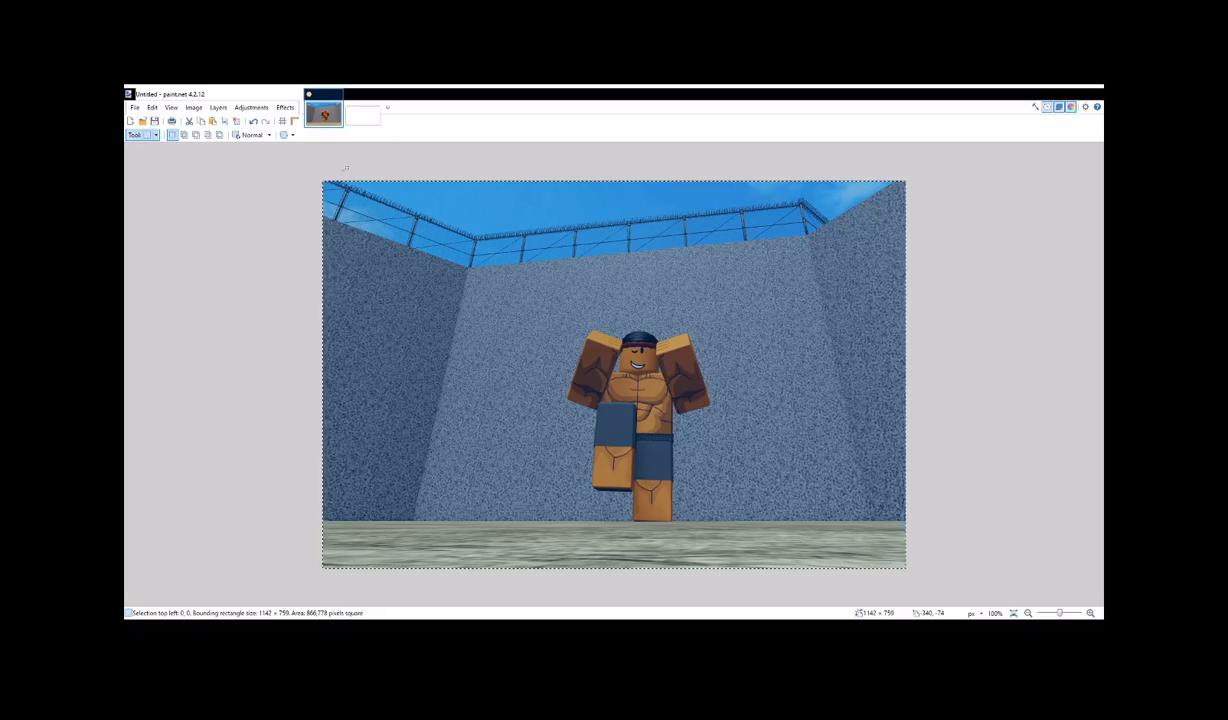
pyautogui.hotkey('ctrl', 'n')
pyautogui.press('Return')
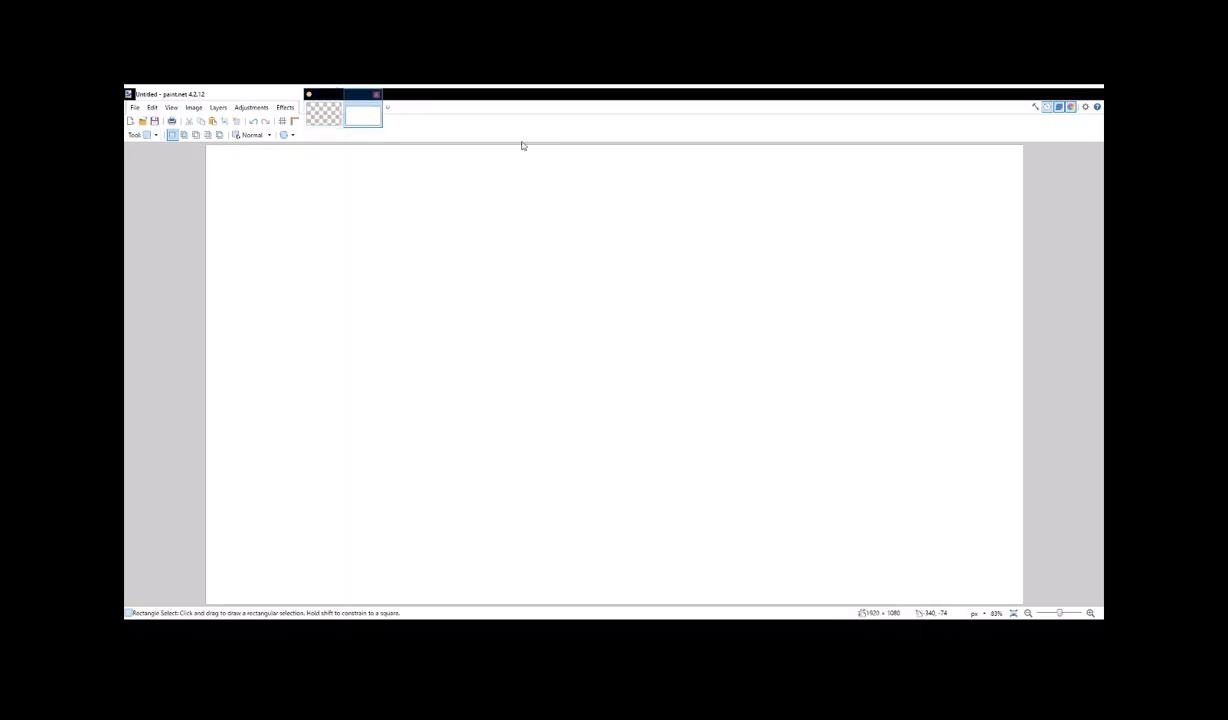
pyautogui.hotkey('ctrl', 'v')
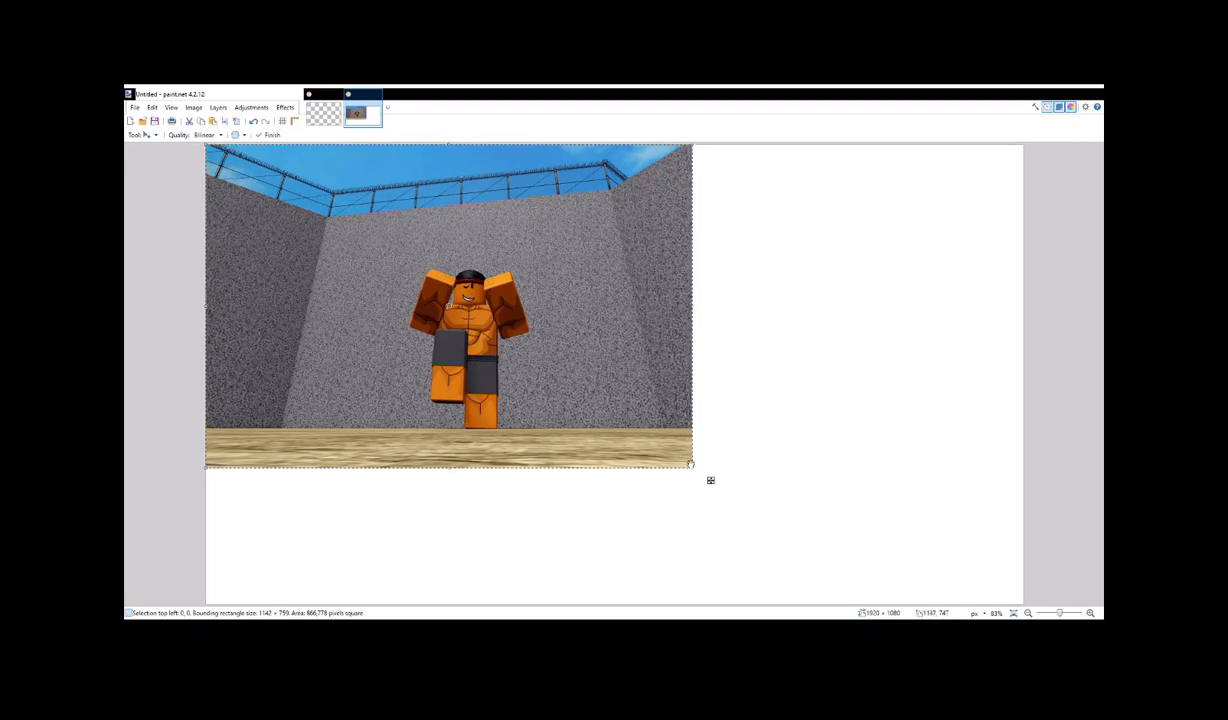
# Enlarge the pasted screenshot to about 2246 × 1493 px, position it to cover the whole canvas, and deselect it
pyautogui.moveTo(690, 464); pyautogui.dragTo(764, 514)
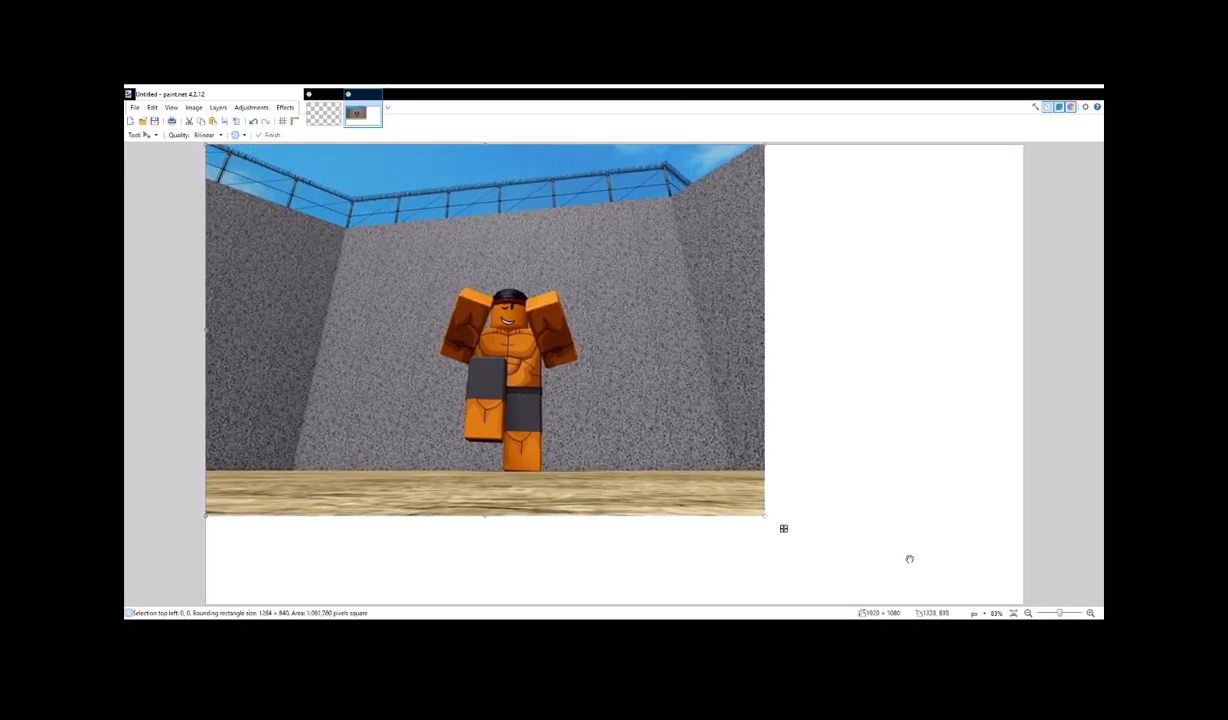
pyautogui.moveTo(909, 559); pyautogui.dragTo(948, 597)
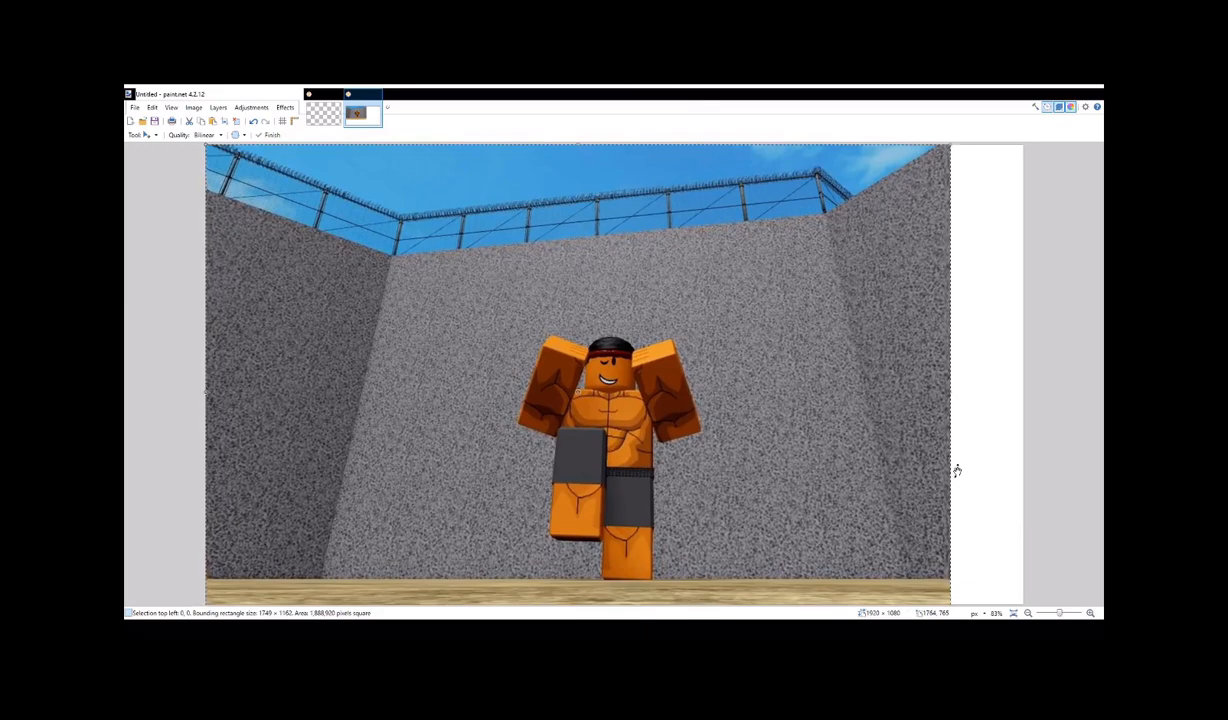
pyautogui.moveTo(718, 332); pyautogui.dragTo(786, 356)
pyautogui.moveTo(252, 165); pyautogui.dragTo(155, 97)
pyautogui.moveTo(526, 256); pyautogui.dragTo(606, 289)
pyautogui.moveTo(258, 173); pyautogui.dragTo(215, 140)
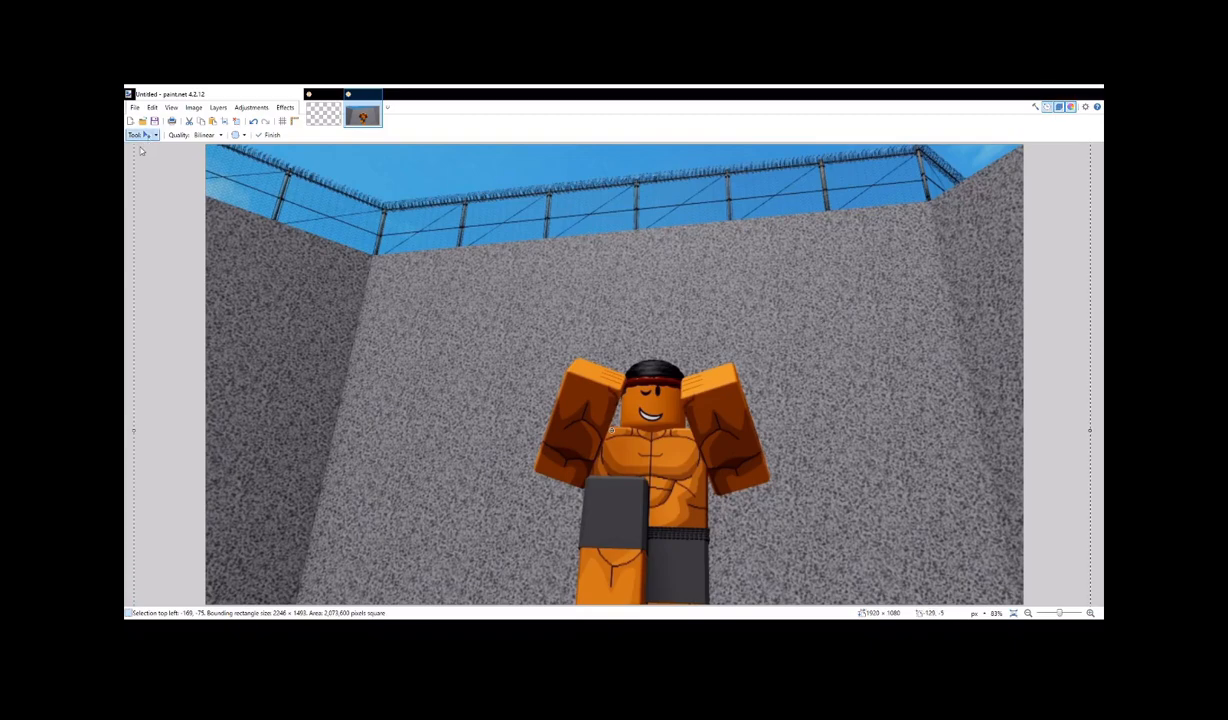
pyautogui.press('s')
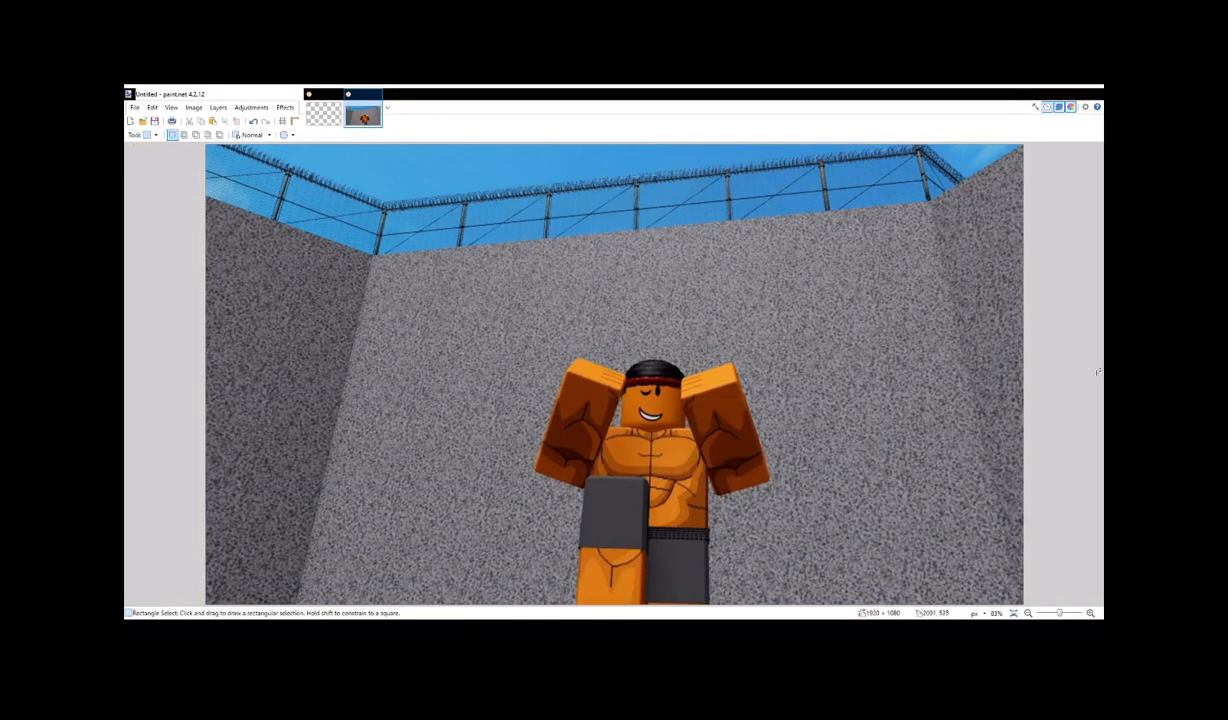
pyautogui.moveTo(763, 395); pyautogui.dragTo(766, 338)
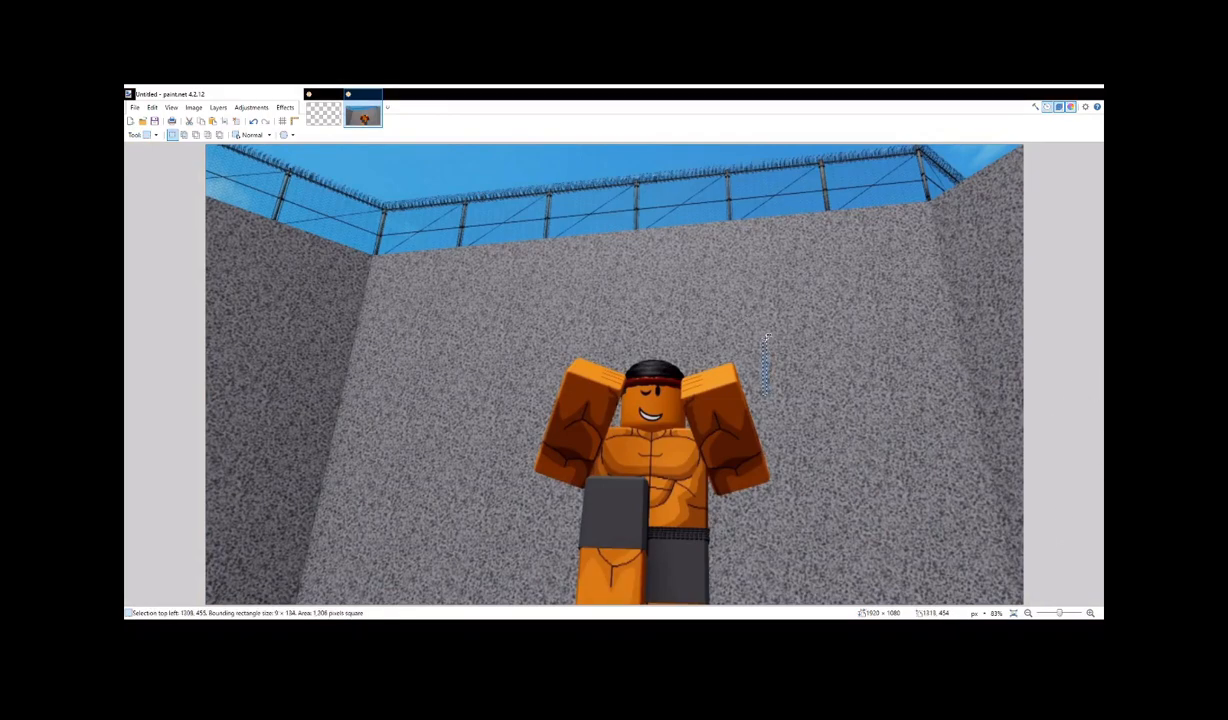
pyautogui.hotkey('ctrl', 'z')
pyautogui.hotkey('ctrl', 'z')
pyautogui.hotkey('ctrl', 'z')
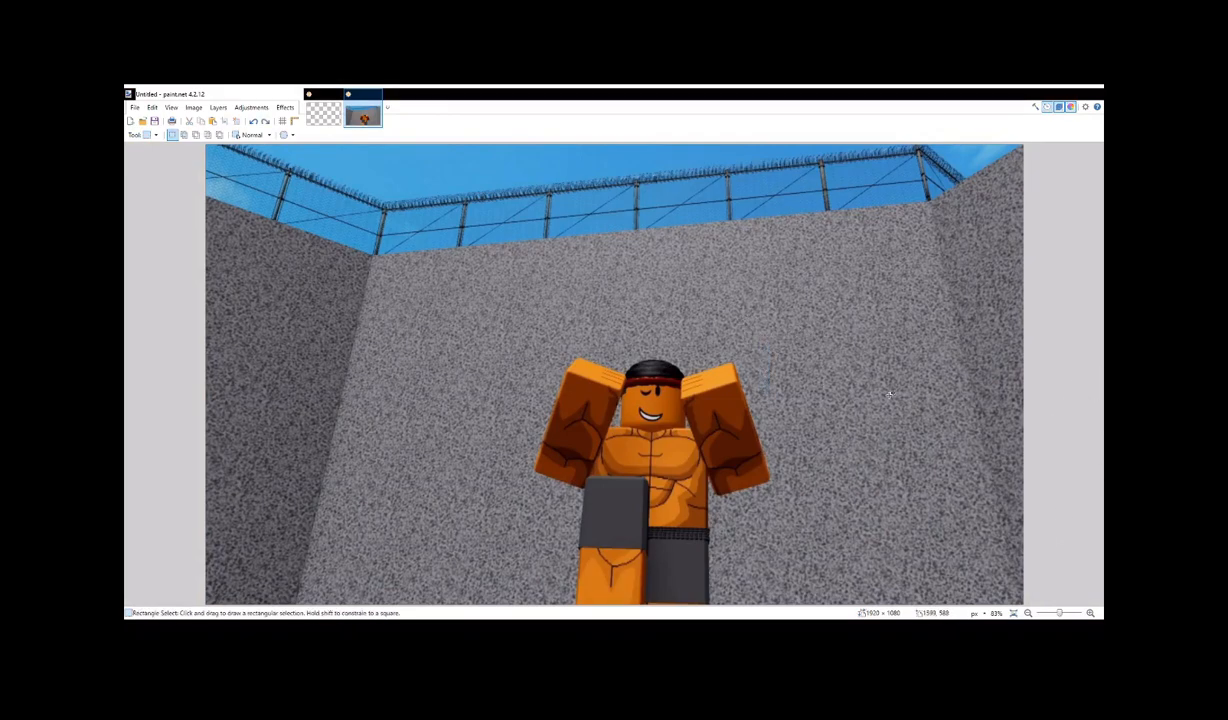
pyautogui.moveTo(534, 261); pyautogui.dragTo(537, 296)
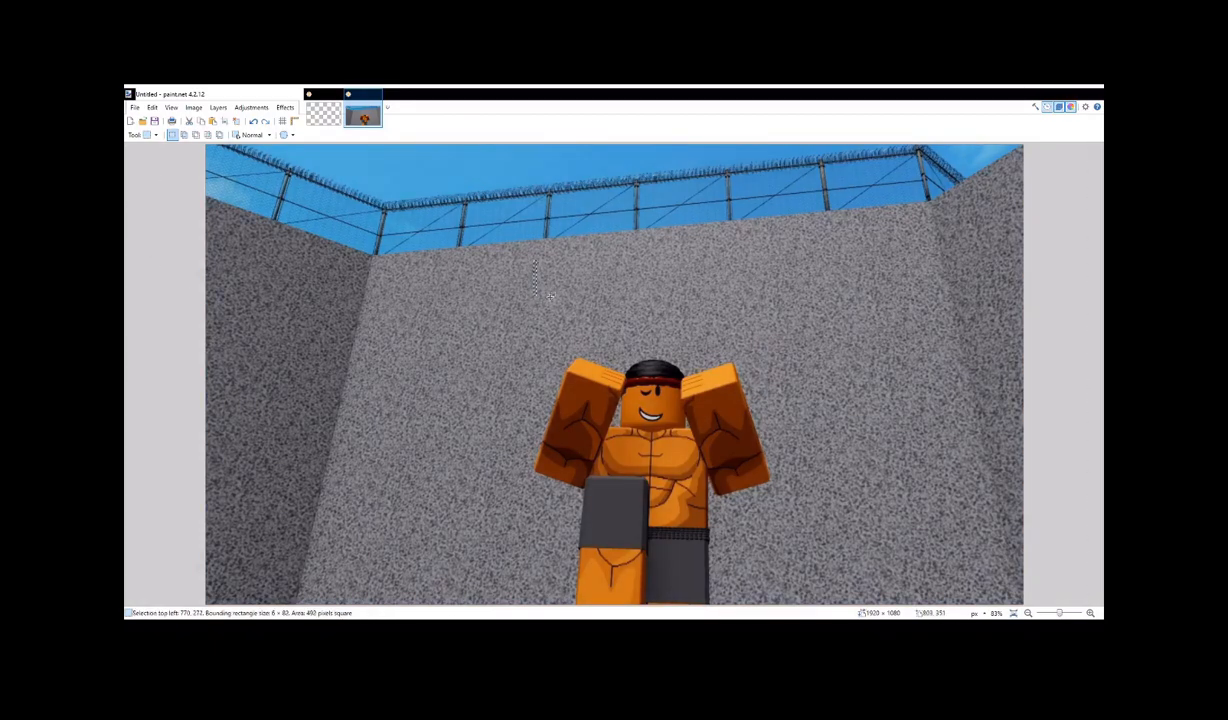
# Undo back to the movable pasted screenshot and shift it up to about -183, -329 so the character's feet and the sand fit, and deselect it
pyautogui.hotkey('ctrl', 'z')
pyautogui.hotkey('ctrl', 'z')
pyautogui.hotkey('ctrl', 'z')
pyautogui.moveTo(638, 352); pyautogui.dragTo(632, 243)
pyautogui.click(150, 134)
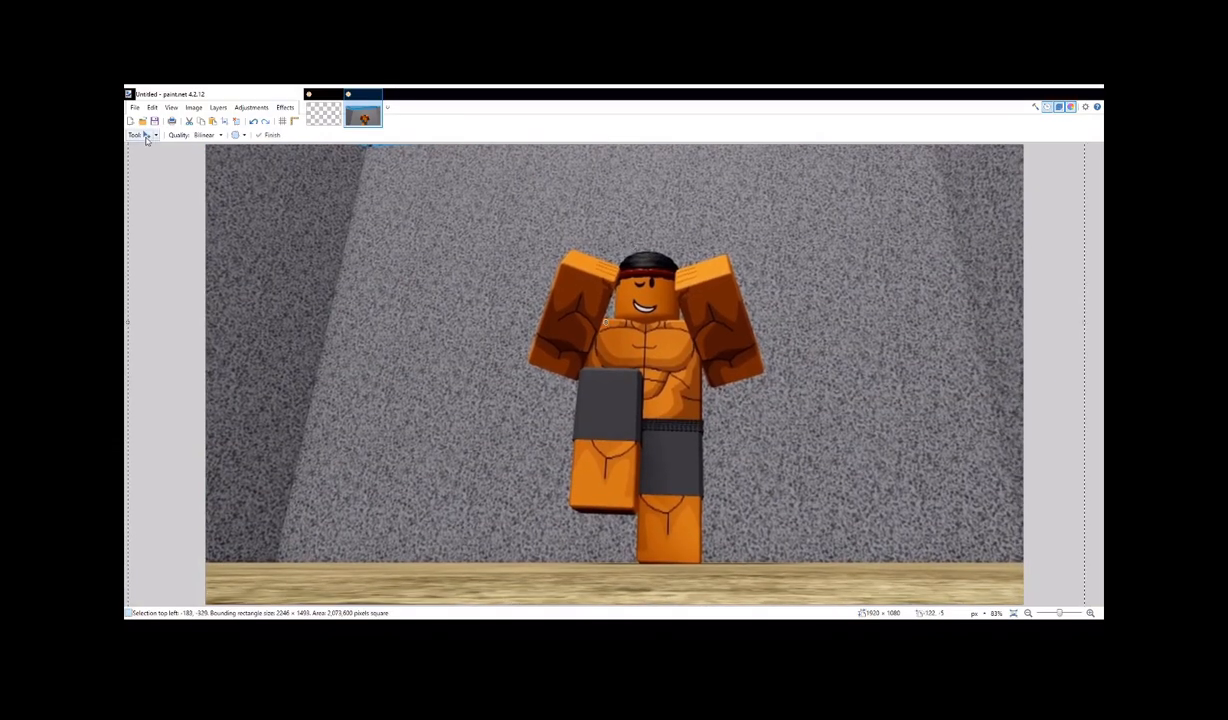
pyautogui.click(140, 148)
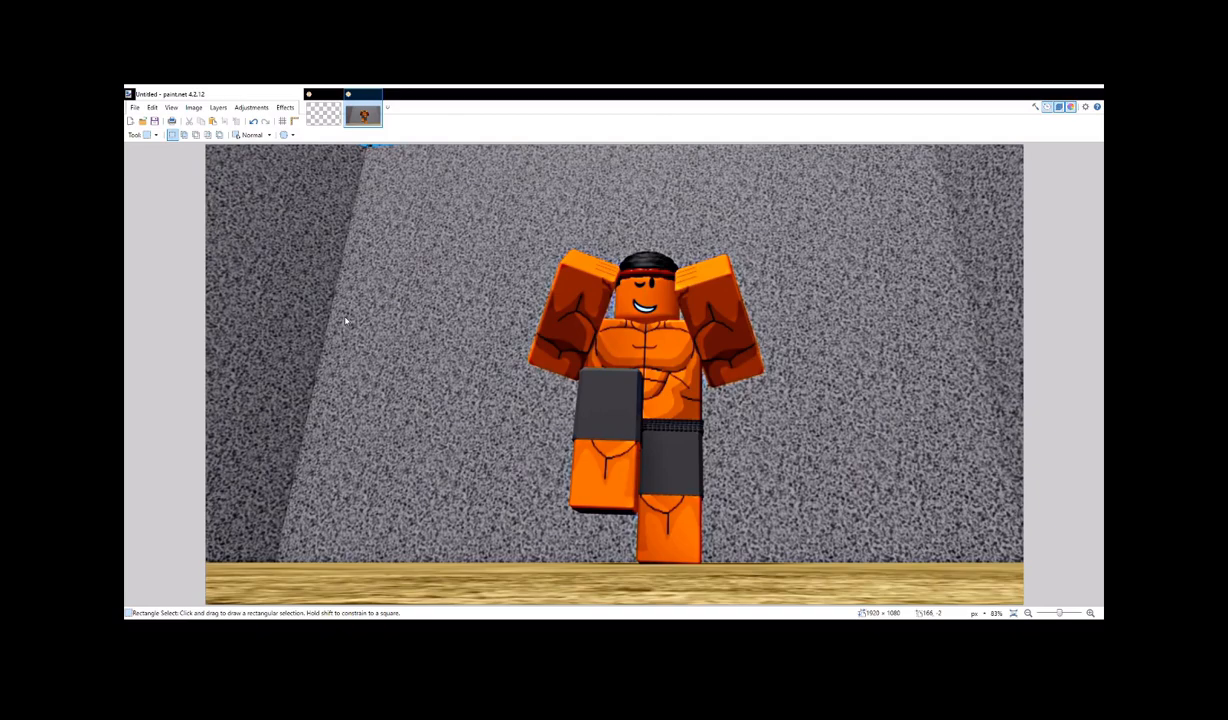
# Try a further colour-boosting adjustment on the screenshot, and undo it
pyautogui.hotkey('ctrl', 'shift', 'l')
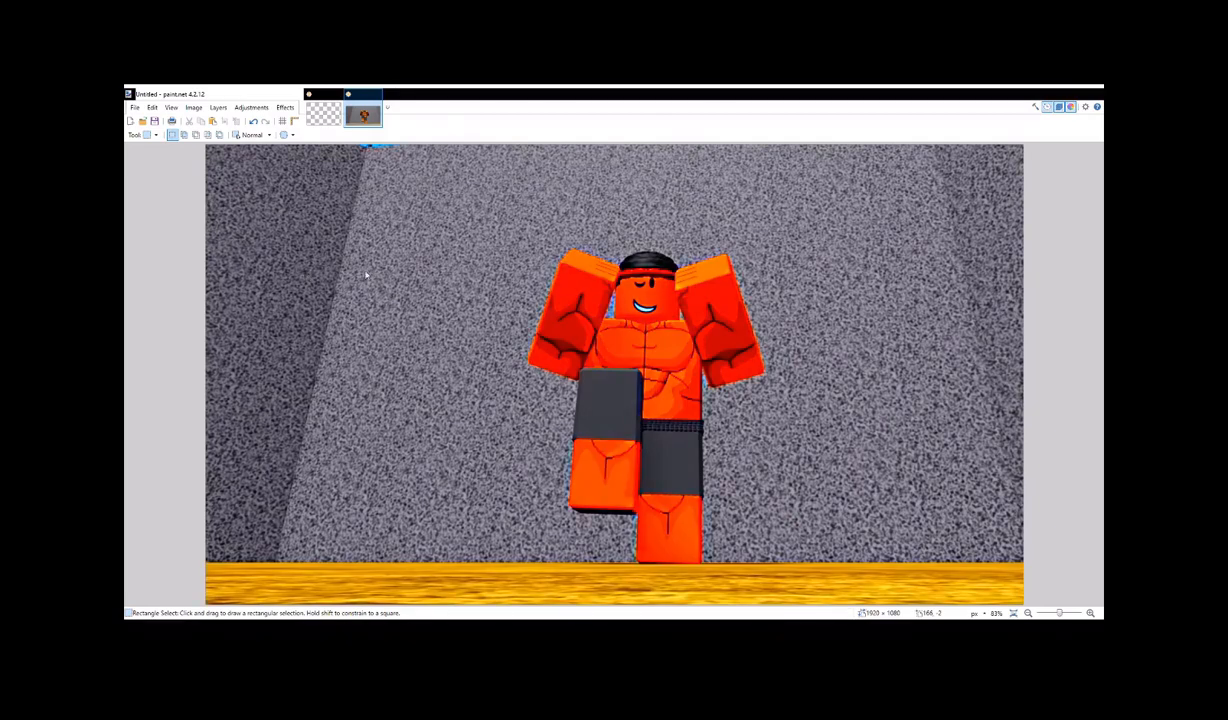
pyautogui.hotkey('ctrl', 'z')
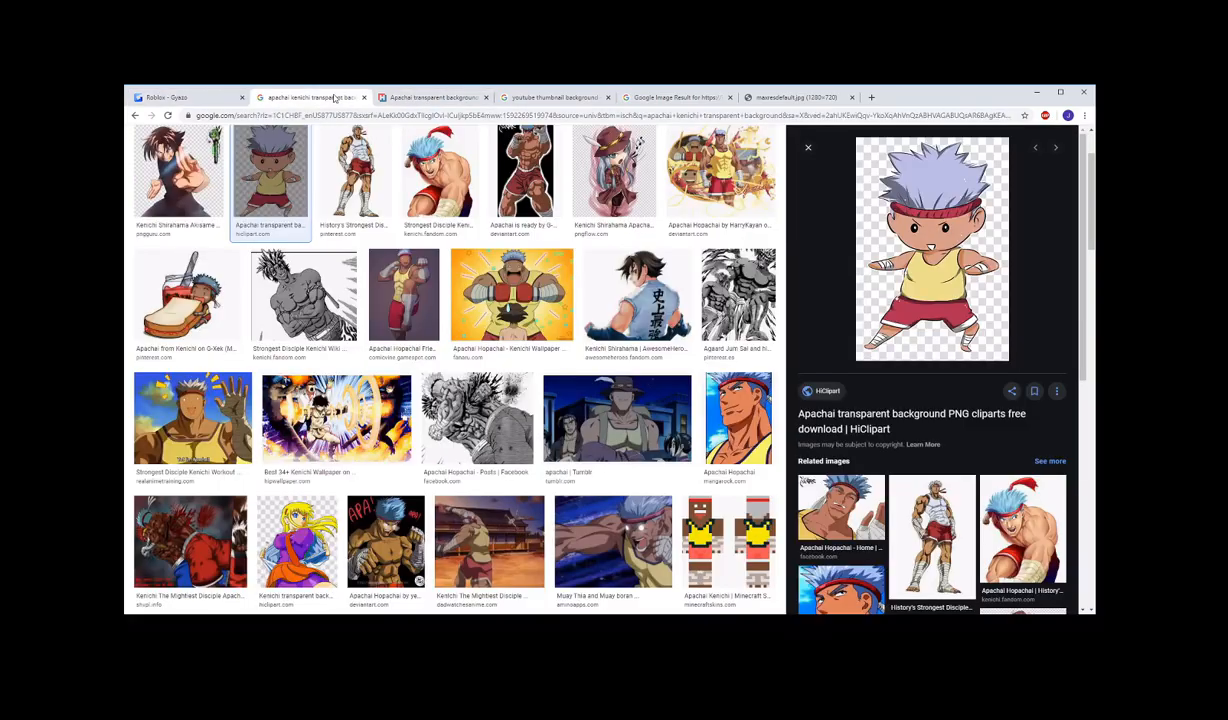
# Switch to the browser, review the Apachai Kenichi image results, and open the HiClipart page of the Apachai boy character illustration
pyautogui.click(312, 97)
pyautogui.scroll(-1, 686, 252)
pyautogui.scroll(3, 686, 252)
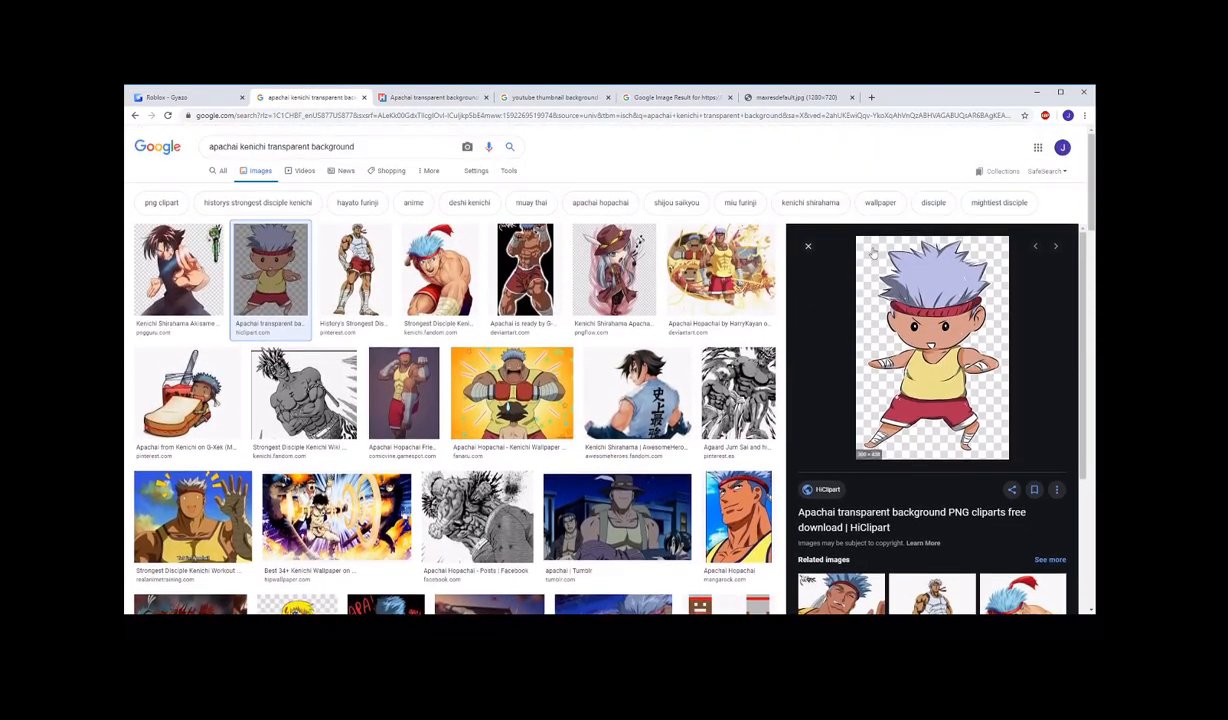
pyautogui.click(419, 100)
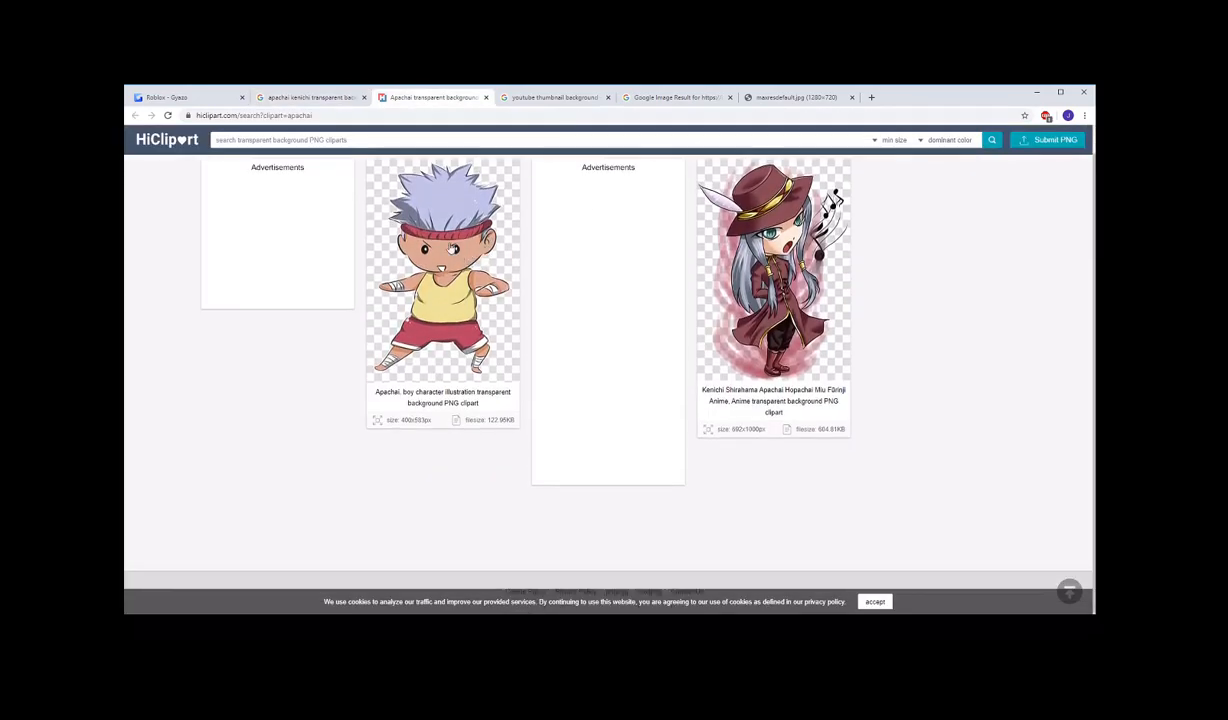
pyautogui.click(467, 210)
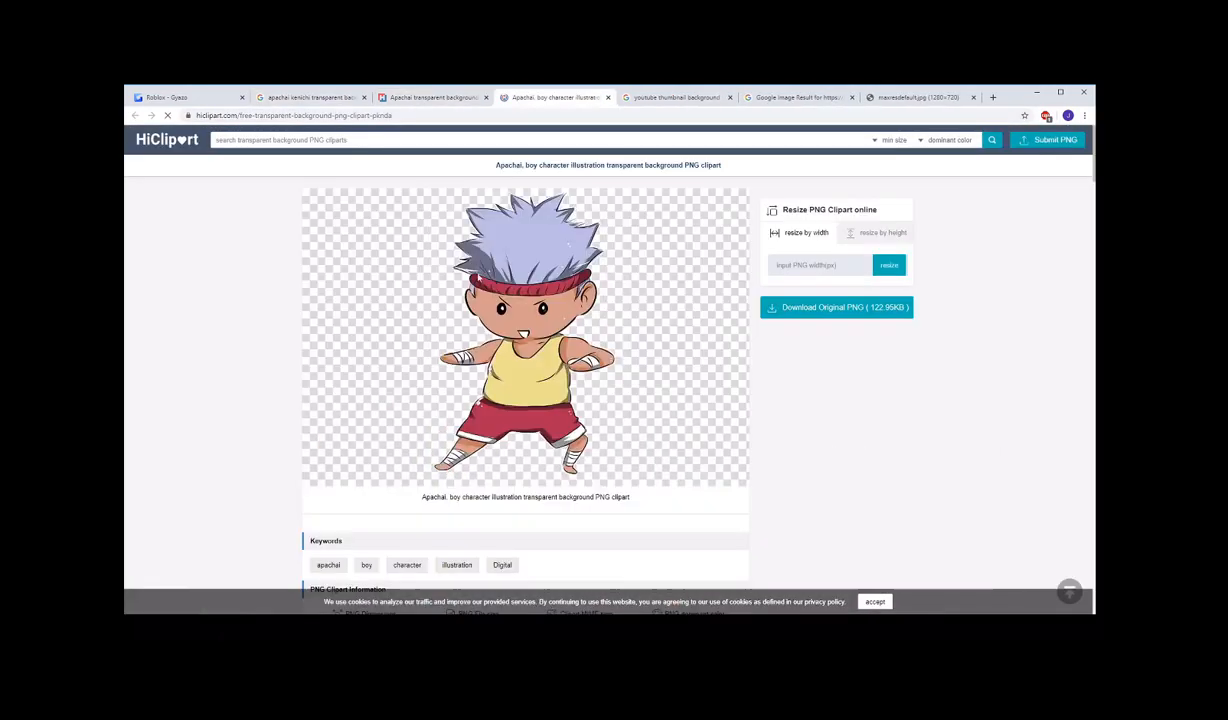
pyautogui.scroll(-3, 529, 348)
pyautogui.scroll(3, 567, 348)
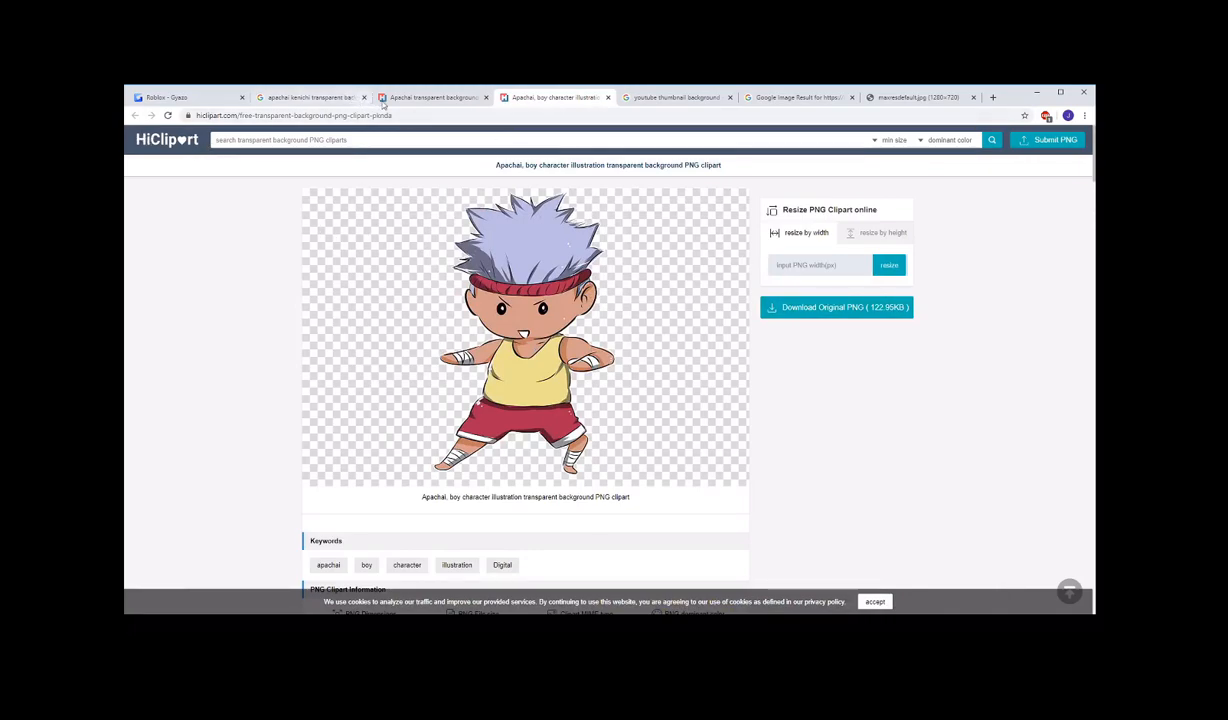
# Copy the Apachai clip-art preview from the Google image results, paste it into the paint.net image, and place it to the upper left of the character
pyautogui.click(425, 97)
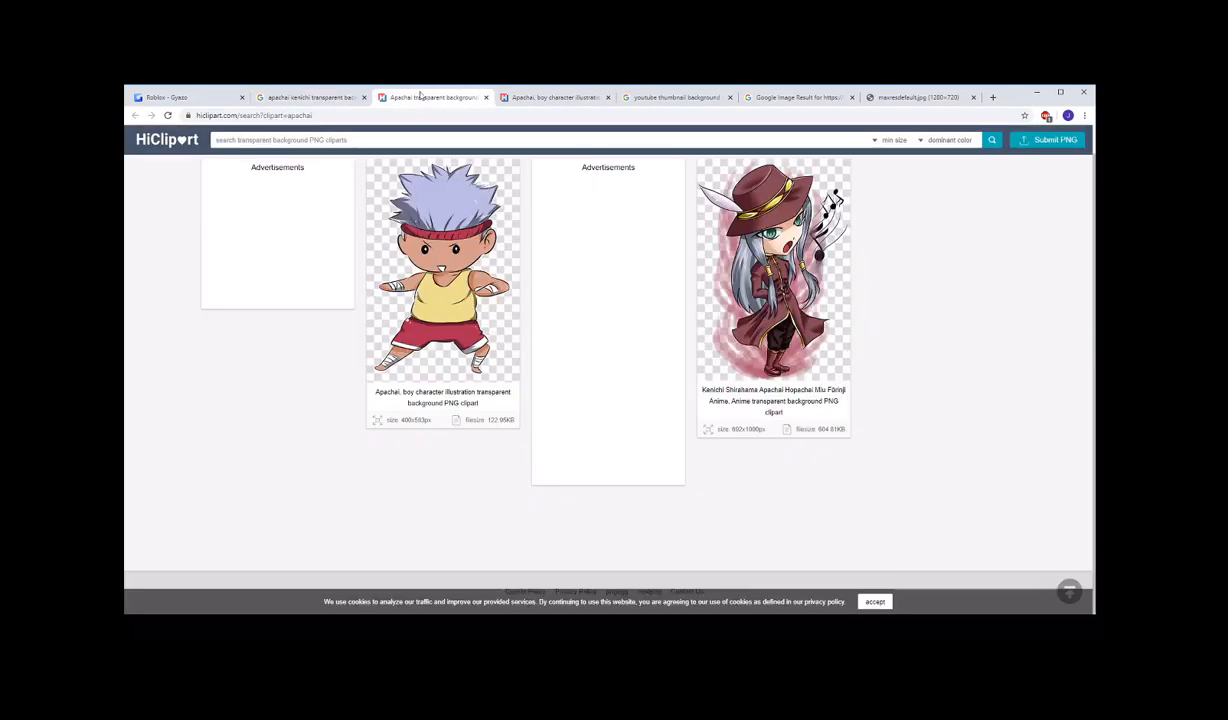
pyautogui.click(525, 97)
pyautogui.click(335, 98)
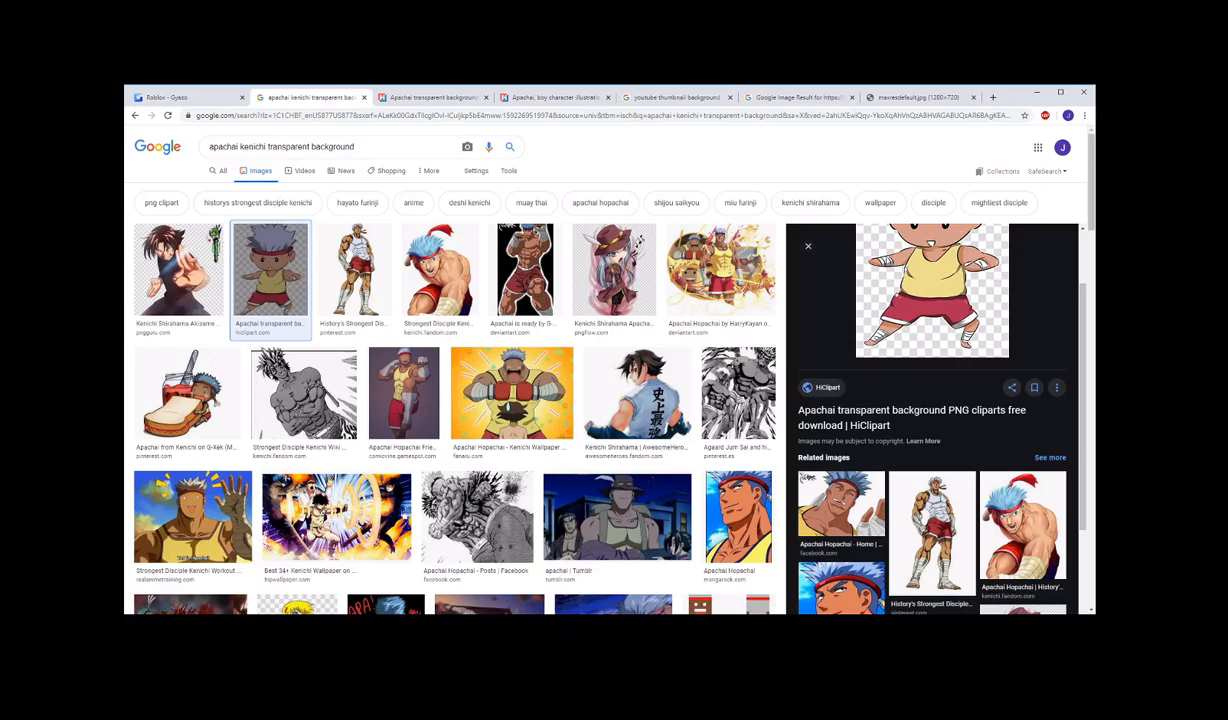
pyautogui.hotkey('alt', 'Tab')
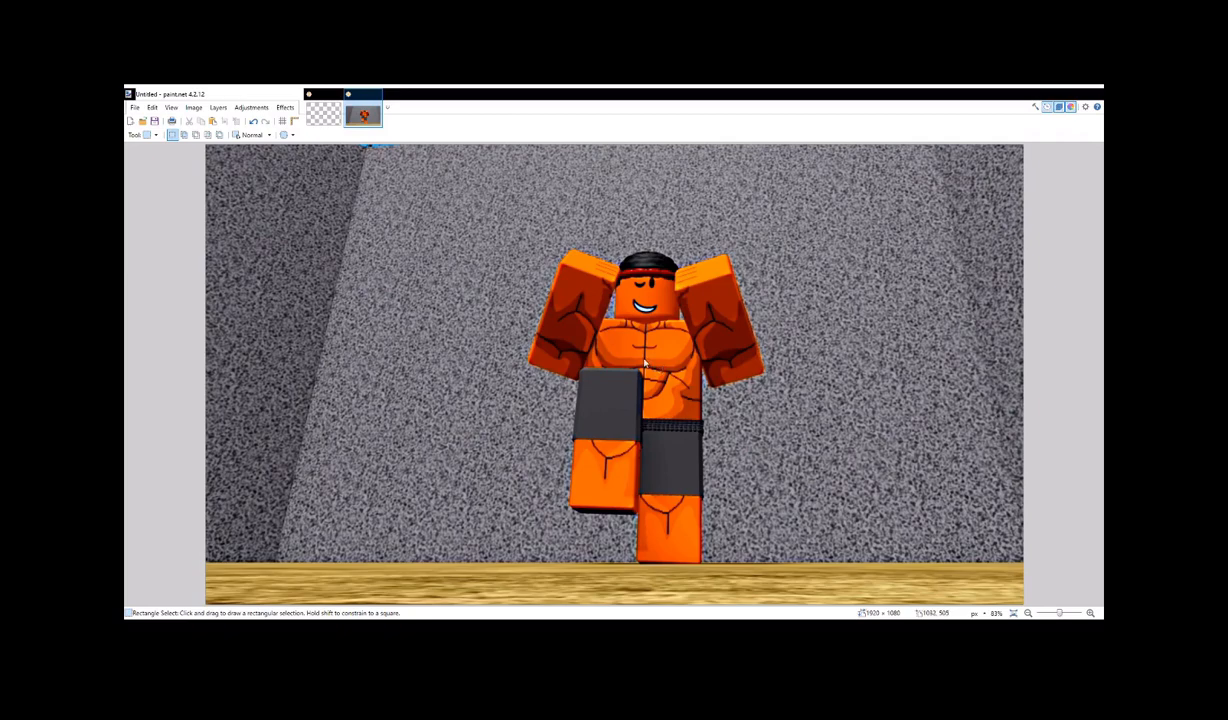
pyautogui.hotkey('ctrl', 'v')
pyautogui.moveTo(340, 345); pyautogui.dragTo(570, 387)
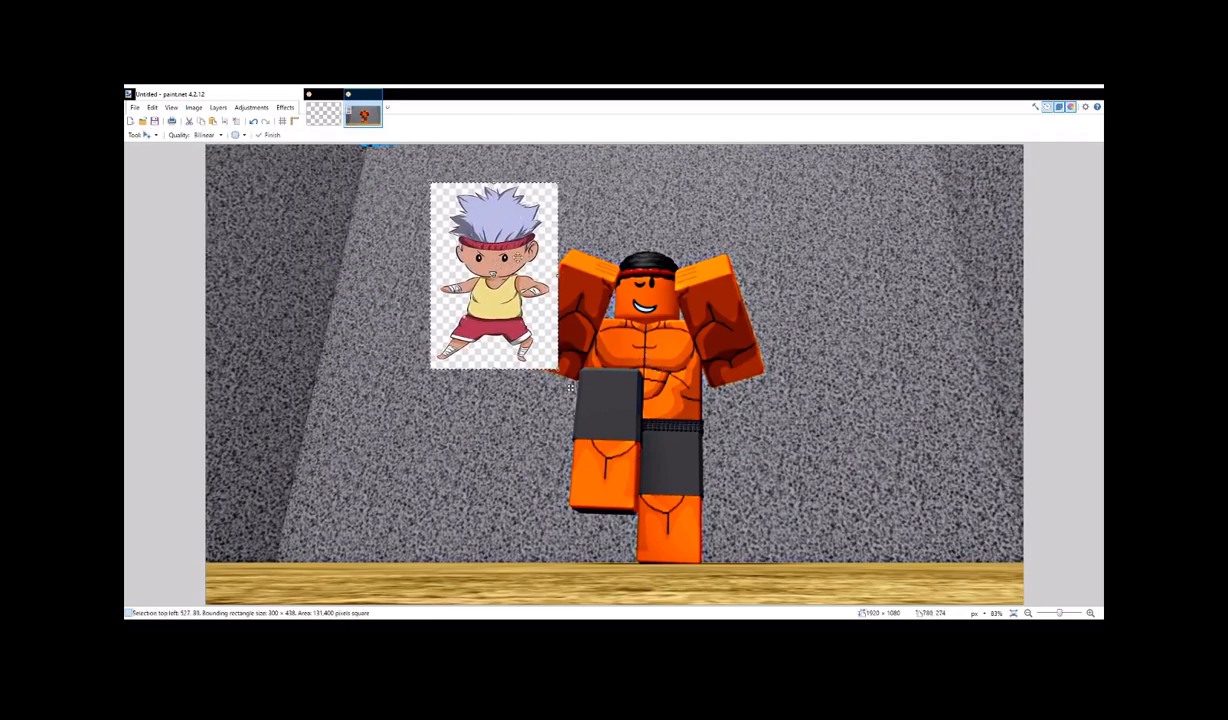
pyautogui.moveTo(452, 243); pyautogui.dragTo(319, 226)
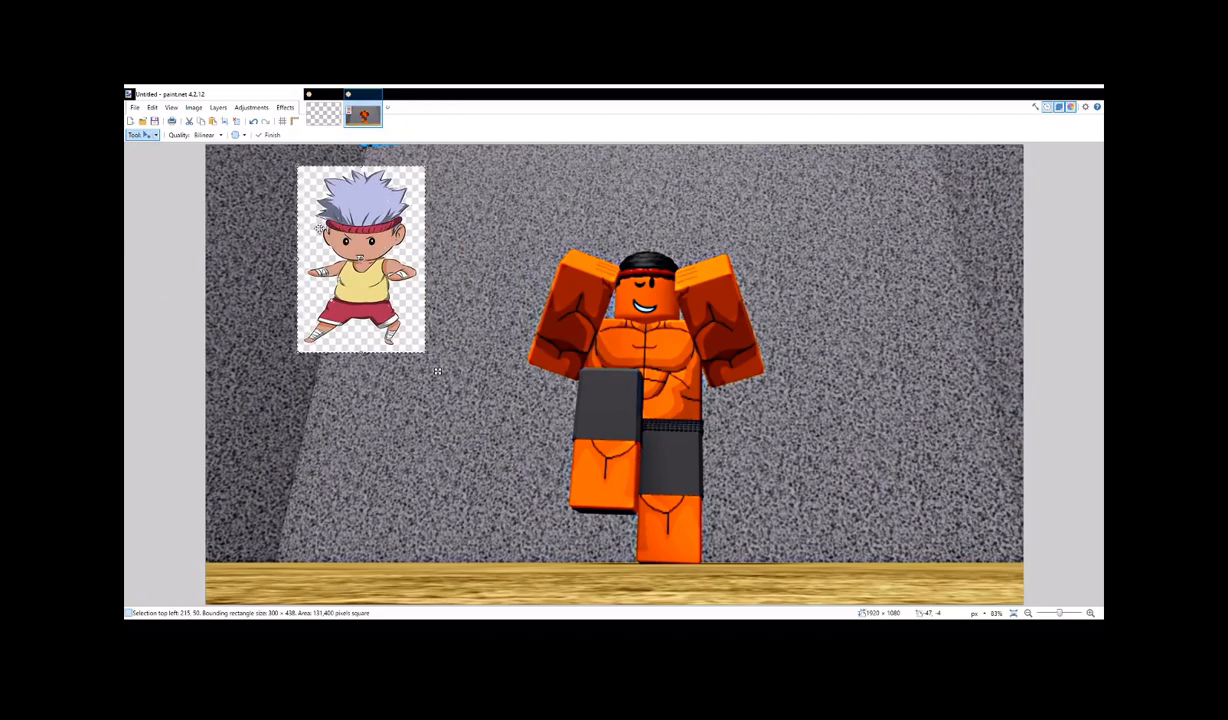
# Try selecting the pasted clip art's checkered background with the Magic Wand at 50% tolerance, and undo everything back to before the paste
pyautogui.press('s')
pyautogui.click(426, 230)
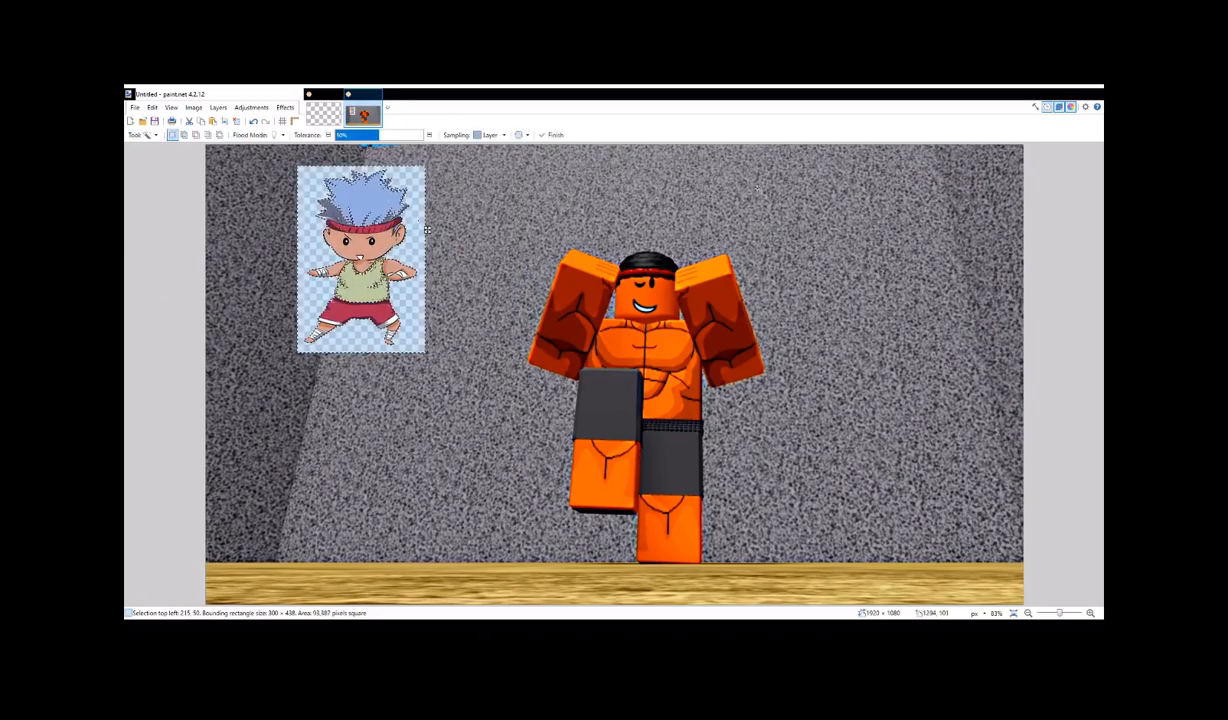
pyautogui.click(253, 122)
pyautogui.click(253, 122)
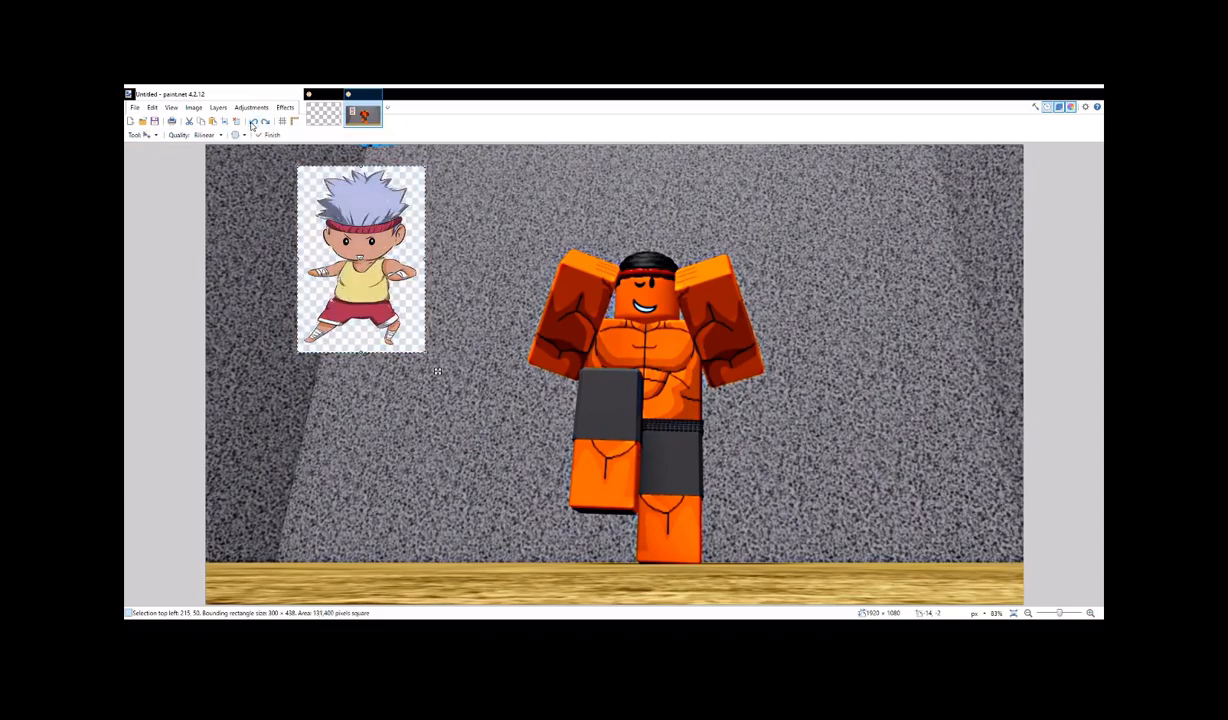
pyautogui.click(253, 122)
pyautogui.click(253, 122)
pyautogui.click(253, 122)
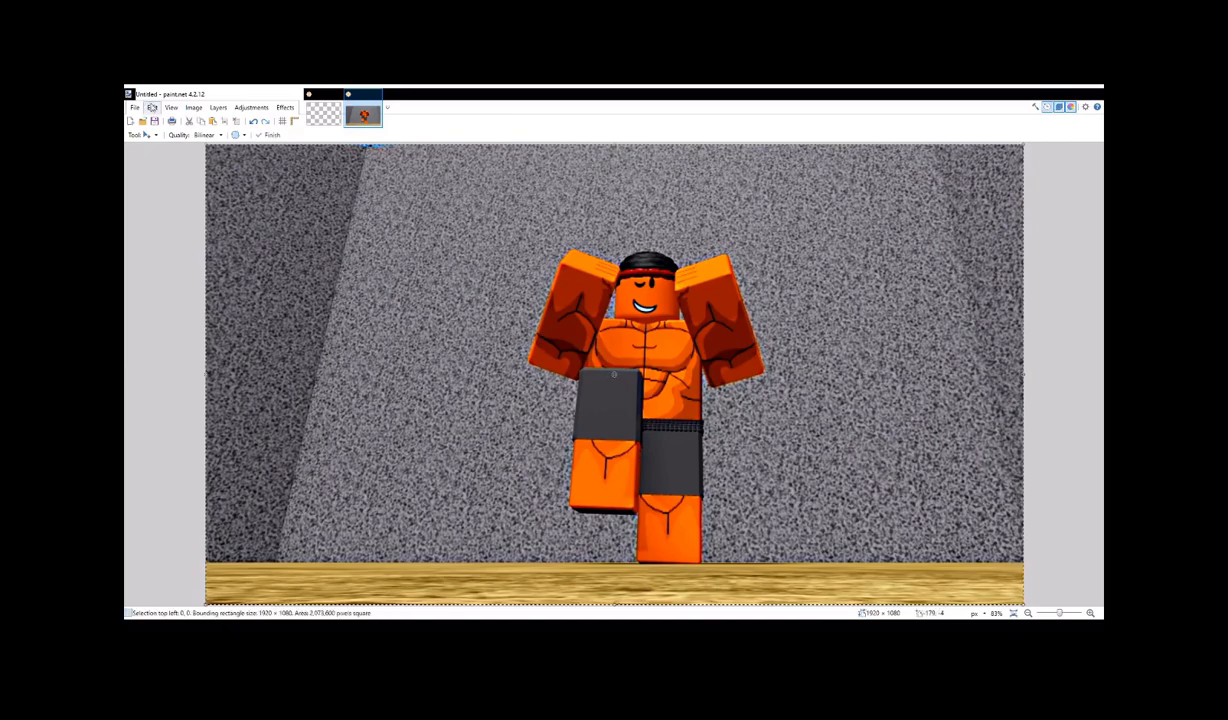
# Open the downloaded Apachai PNG from HiClipart as its own image, select all of it and cut it
pyautogui.hotkey('ctrl', 'a')
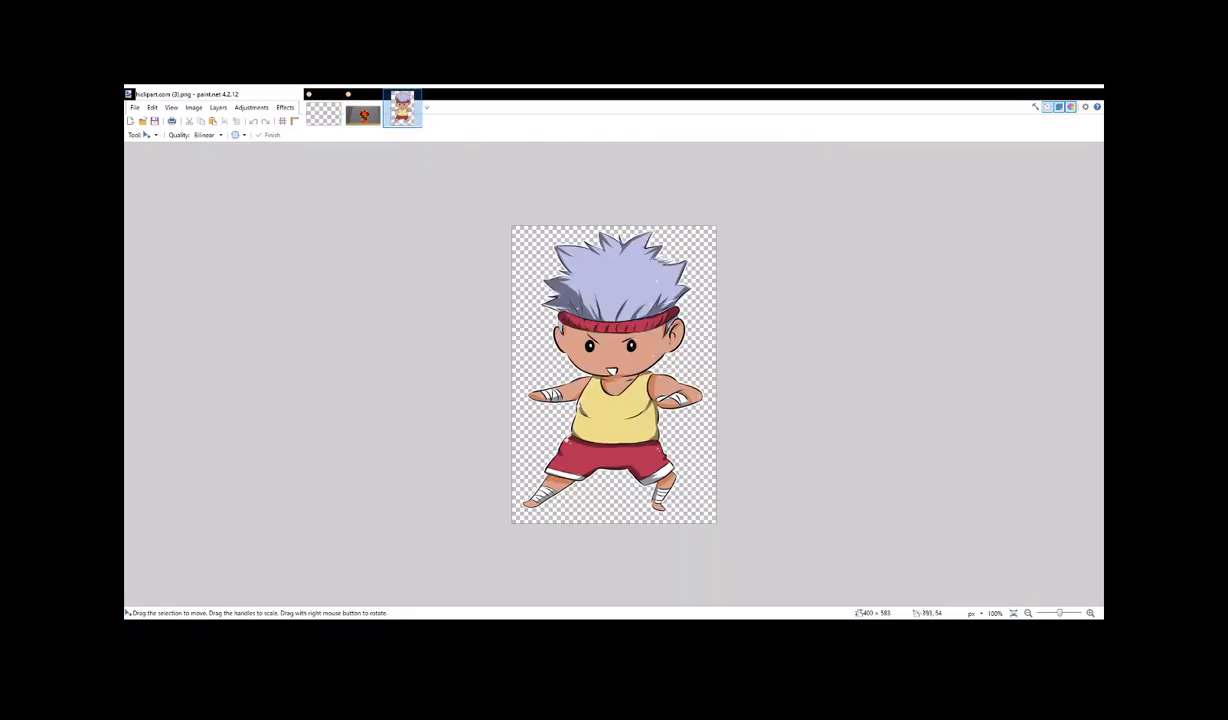
pyautogui.press('s')
pyautogui.hotkey('ctrl', 'a')
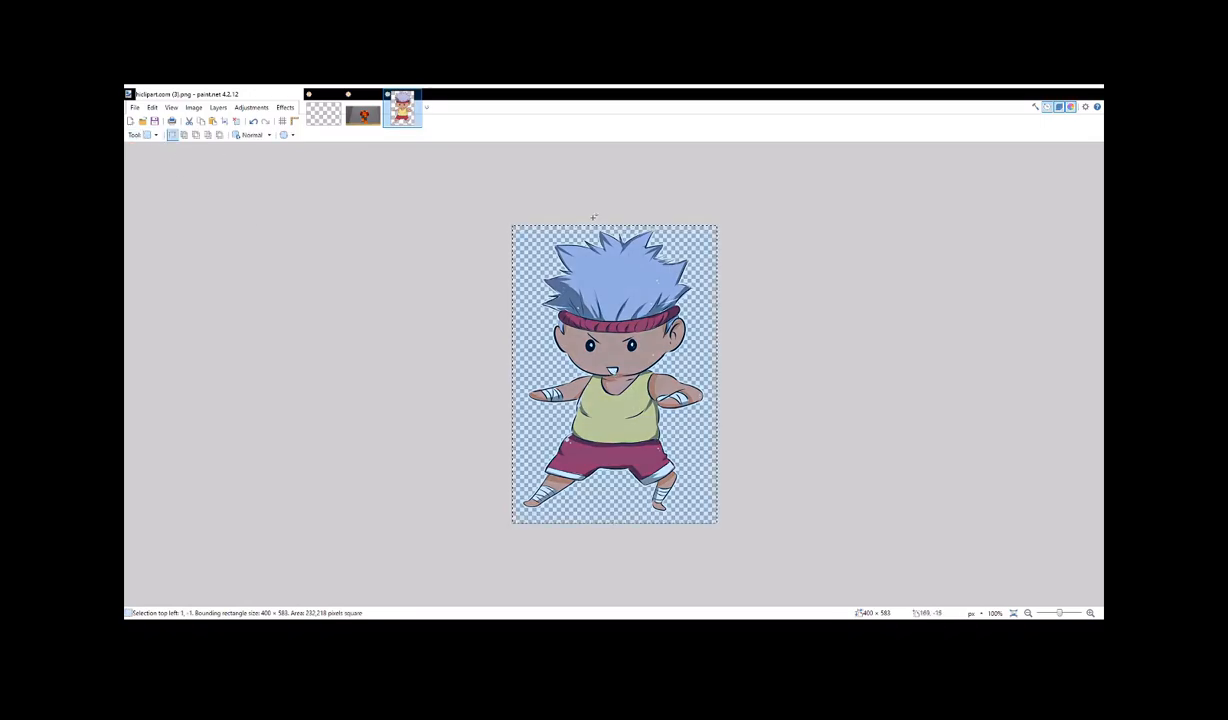
pyautogui.click(189, 121)
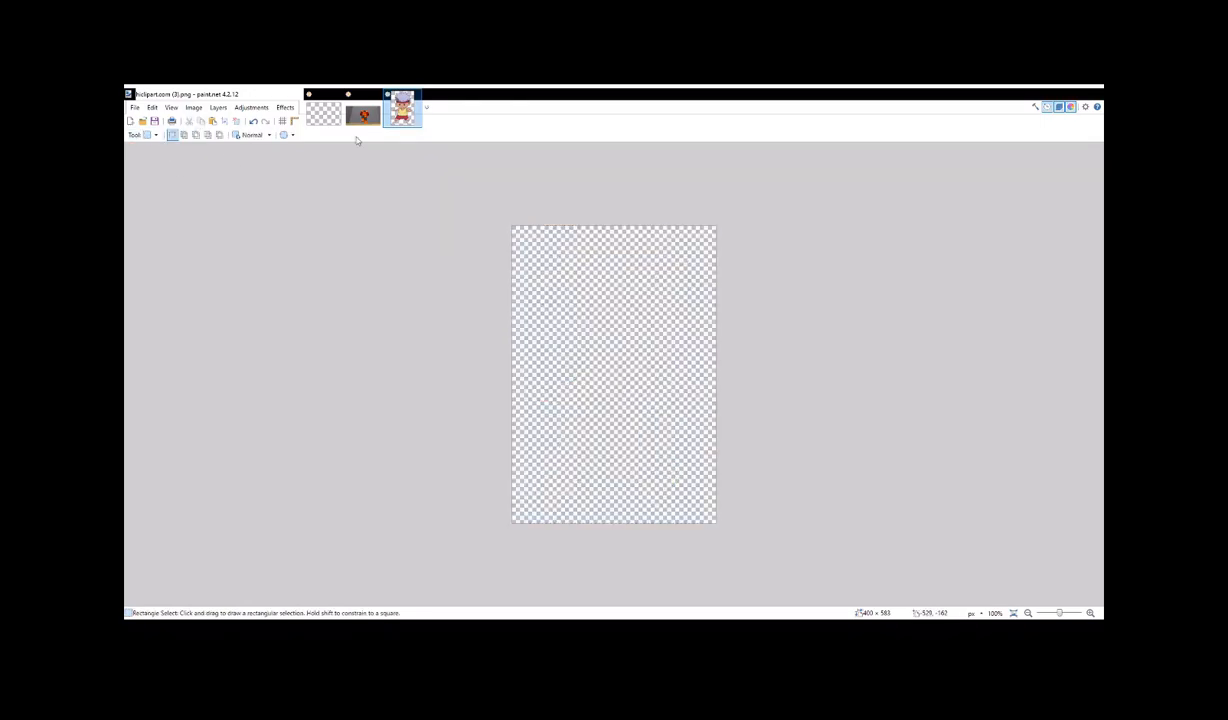
# Return to the Roblox screenshot, deselect it, and paste the Apachai clip art to the lower right of the character
pyautogui.click(363, 115)
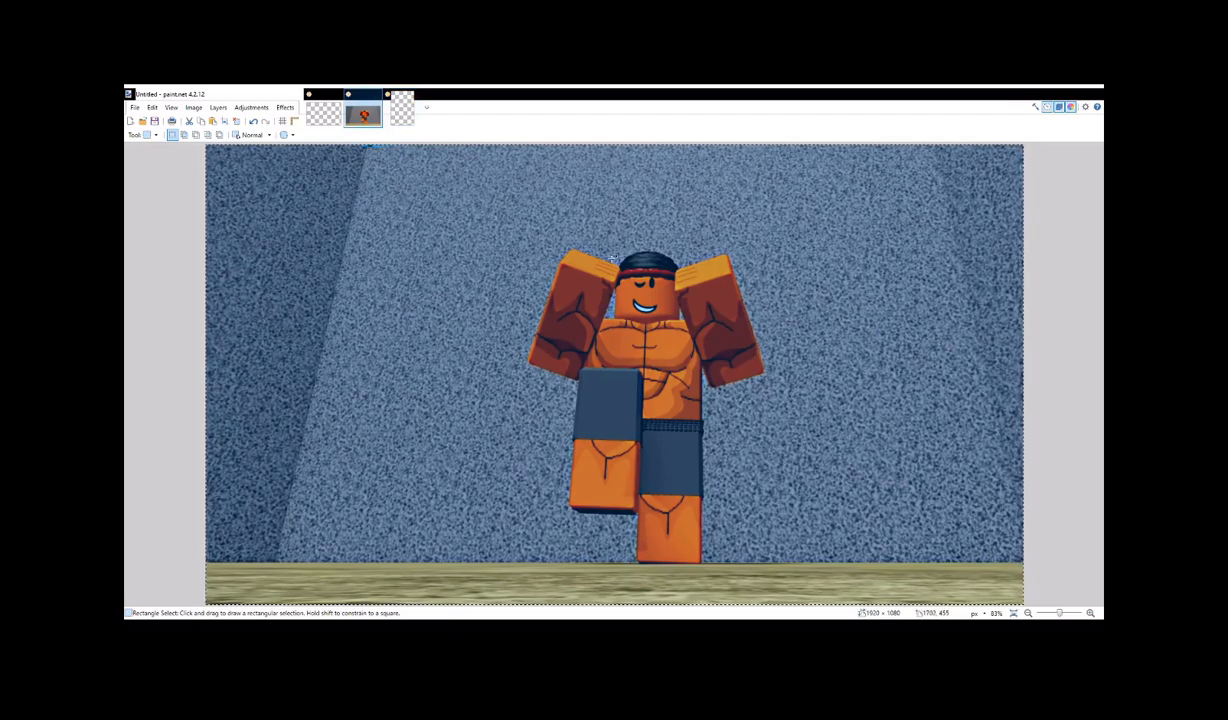
pyautogui.hotkey('ctrl', 'd')
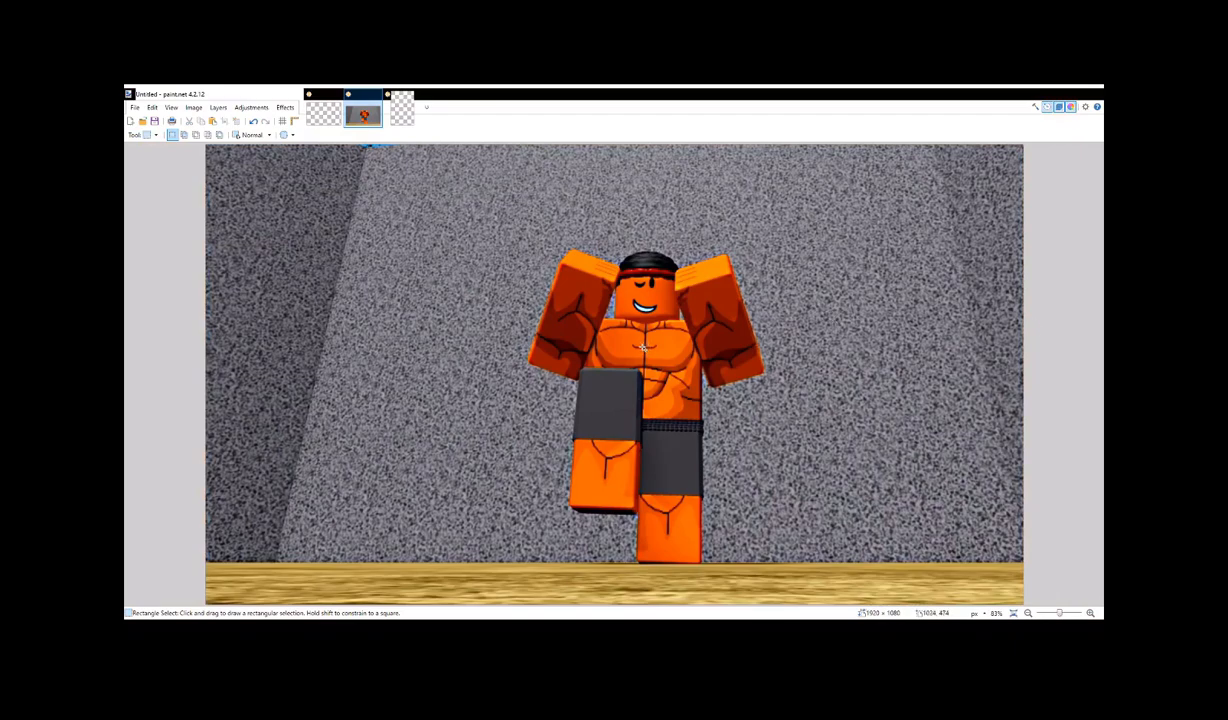
pyautogui.hotkey('ctrl', 'v')
pyautogui.moveTo(255, 244); pyautogui.dragTo(853, 466)
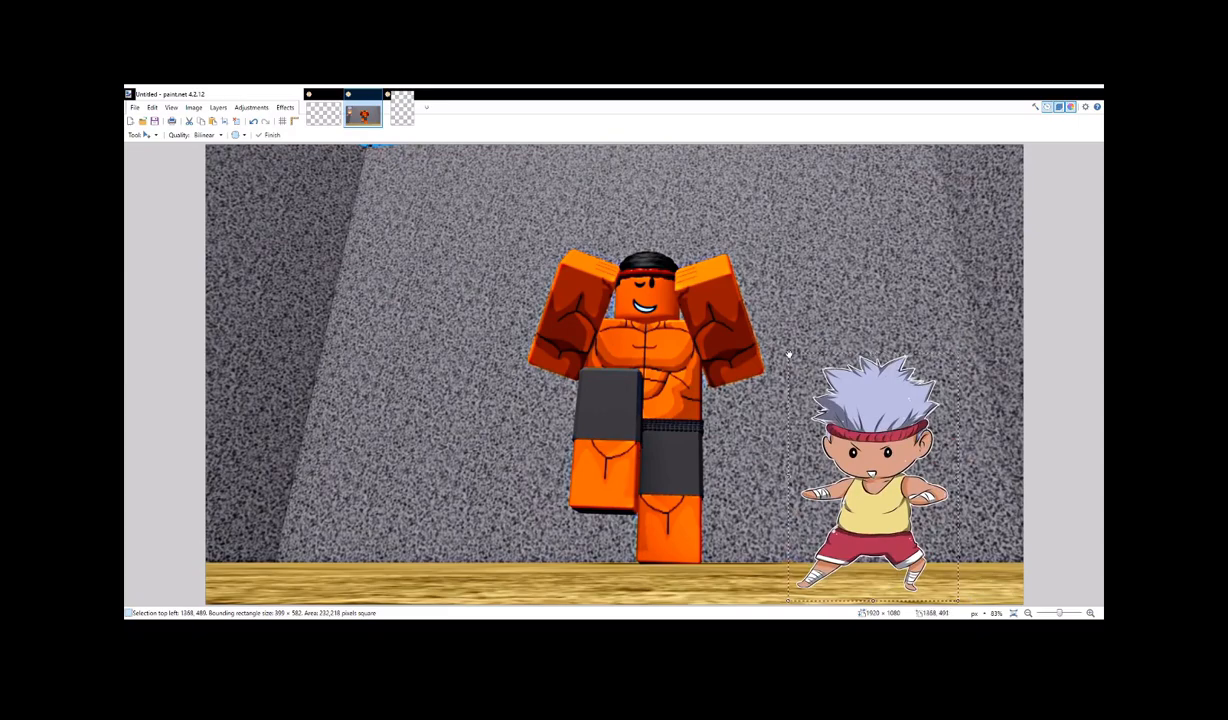
pyautogui.moveTo(900, 426); pyautogui.dragTo(916, 422)
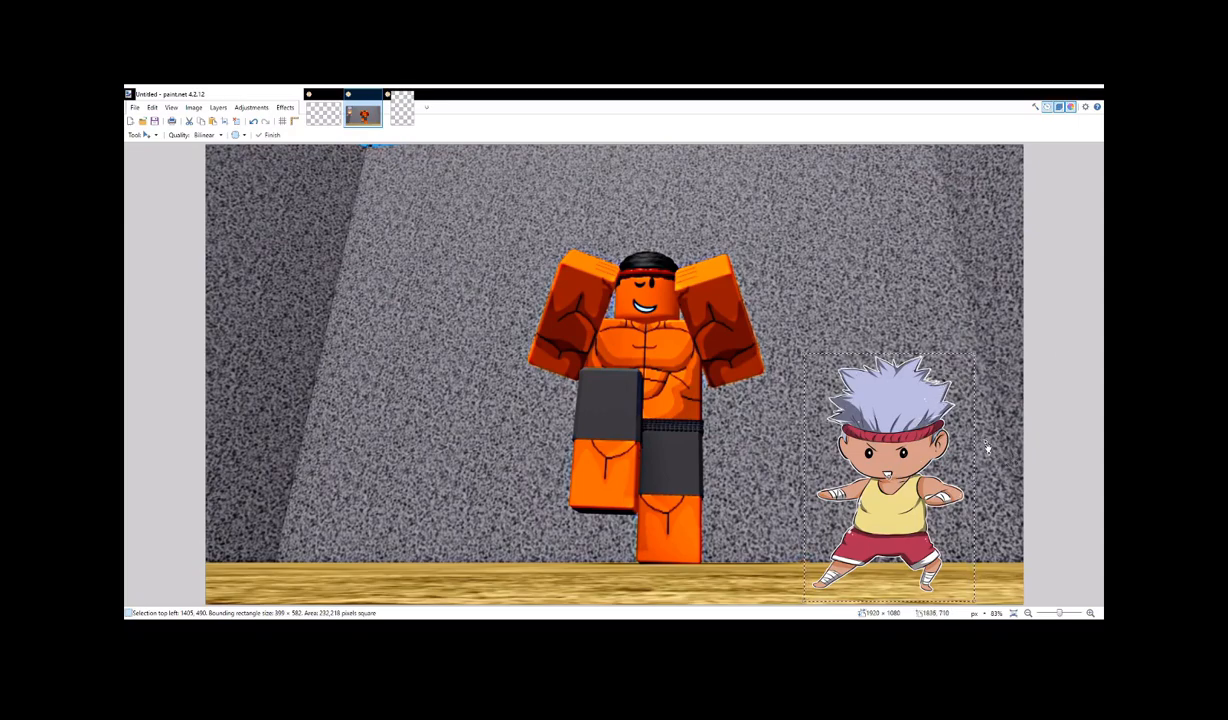
# Rotate the pasted clip art to an angle of about -5.9° and deselect it
pyautogui.hotkey('ctrl', 'd')
pyautogui.moveTo(988, 440); pyautogui.dragTo(993, 452)
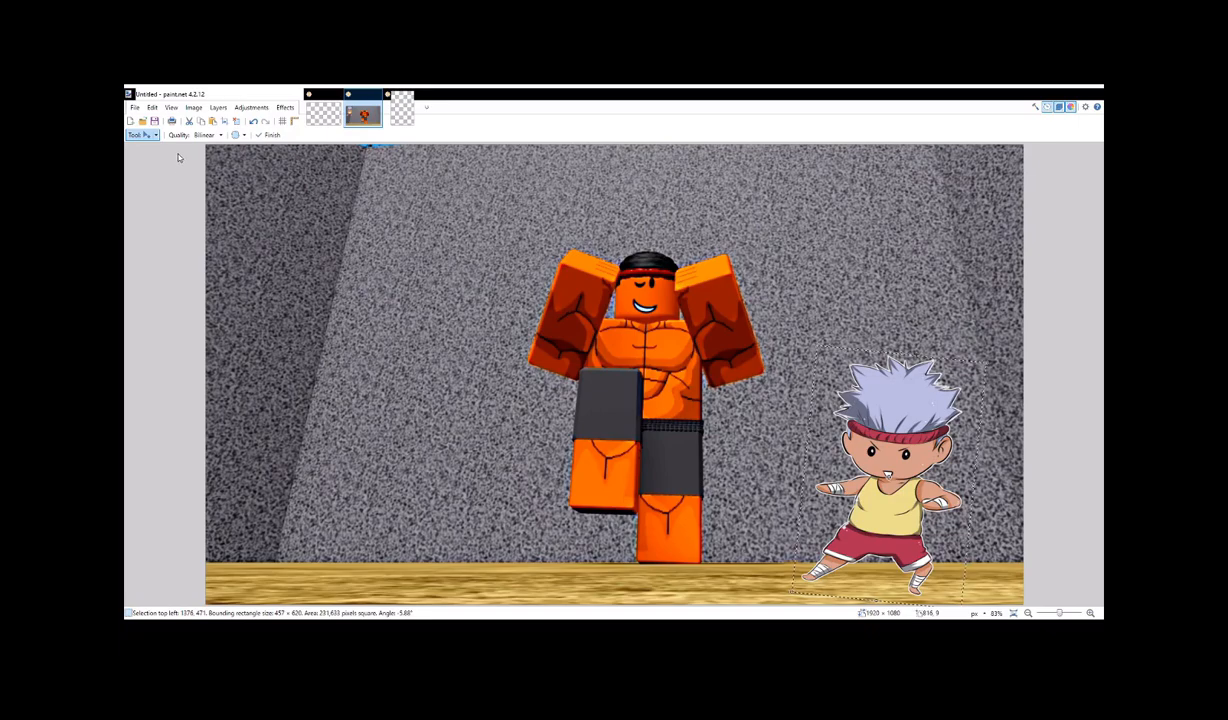
pyautogui.press('s')
pyautogui.hotkey('ctrl', 'd')
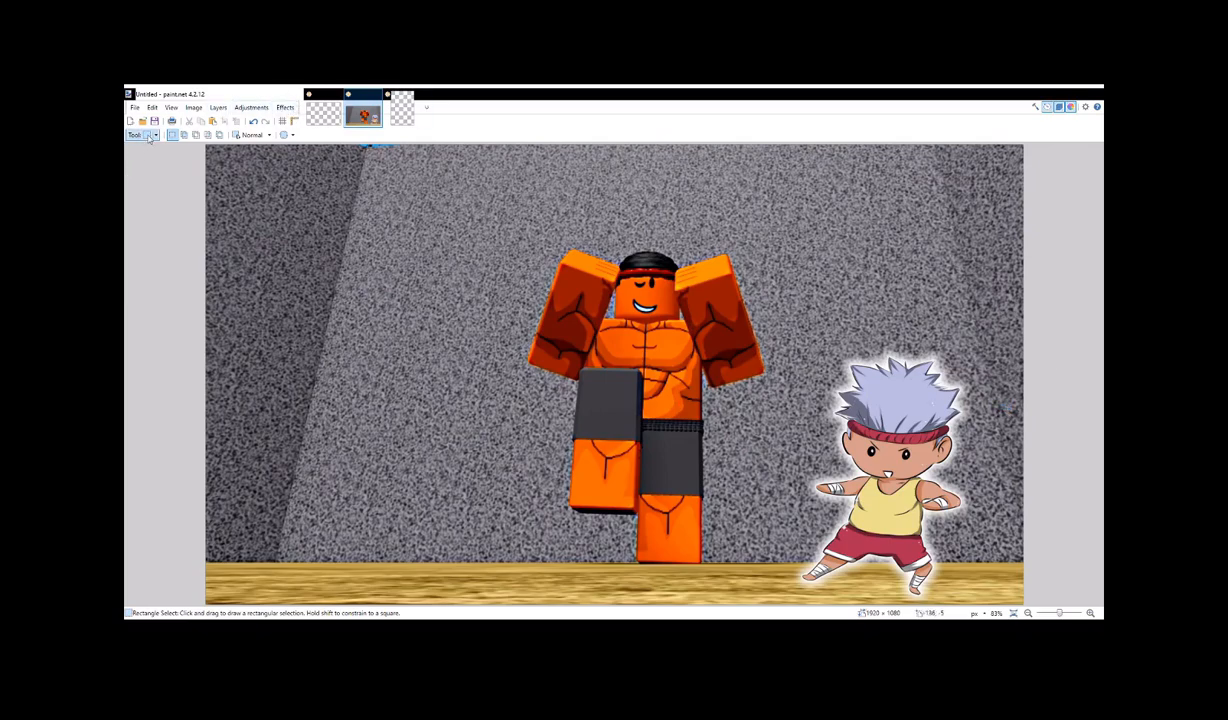
# Add the yellow title "Mightiest Muay Thai Warrior" above the character in Saiyan Sans at size 72
pyautogui.press('t')
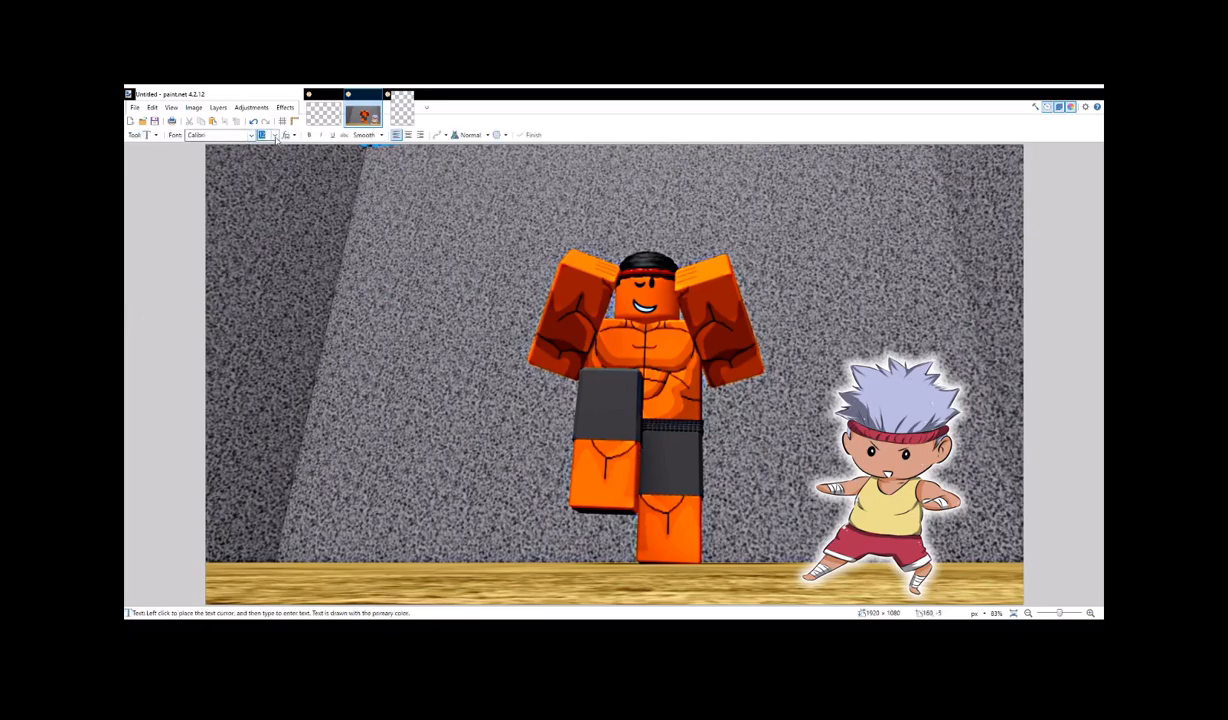
pyautogui.click(255, 190)
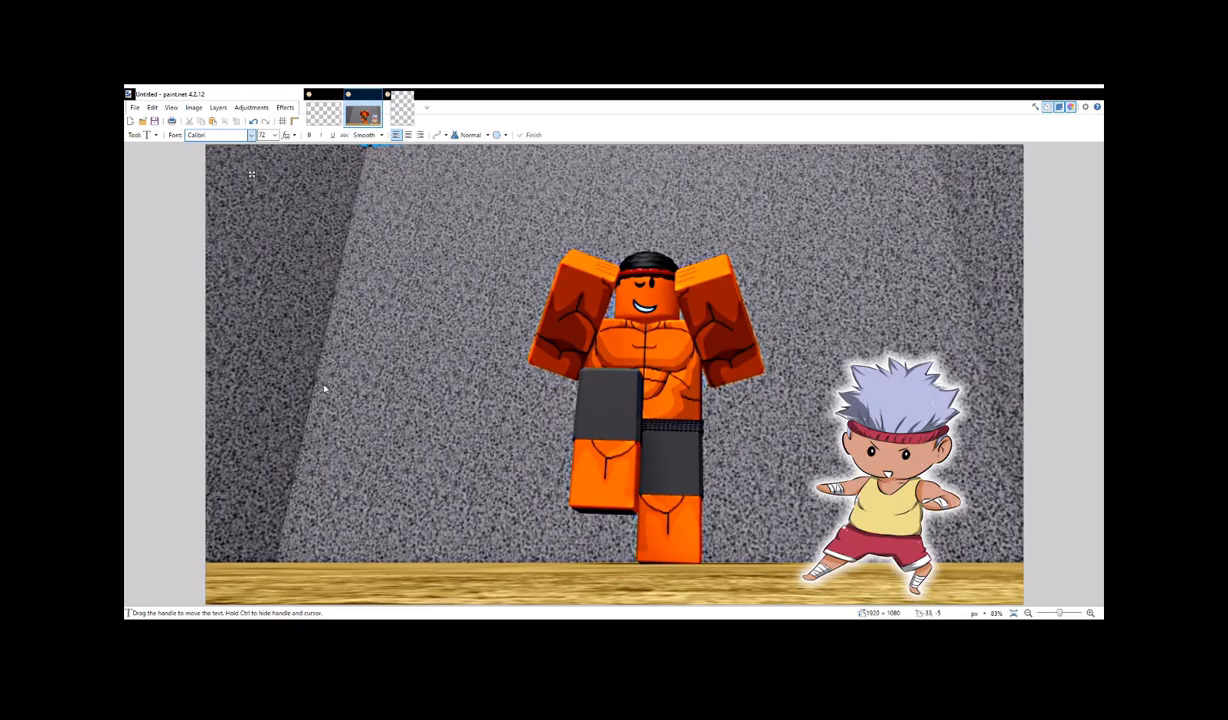
pyautogui.click(267, 189)
pyautogui.click(443, 194)
pyautogui.write('Migh')
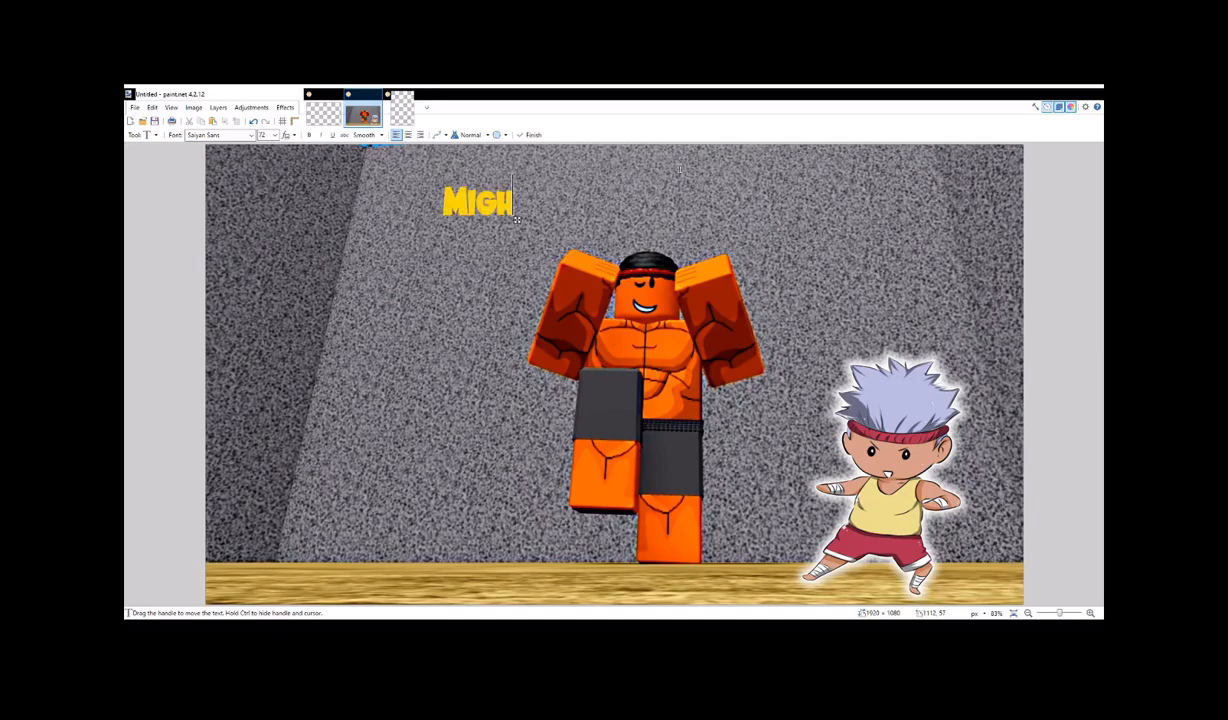
pyautogui.write('tiest ')
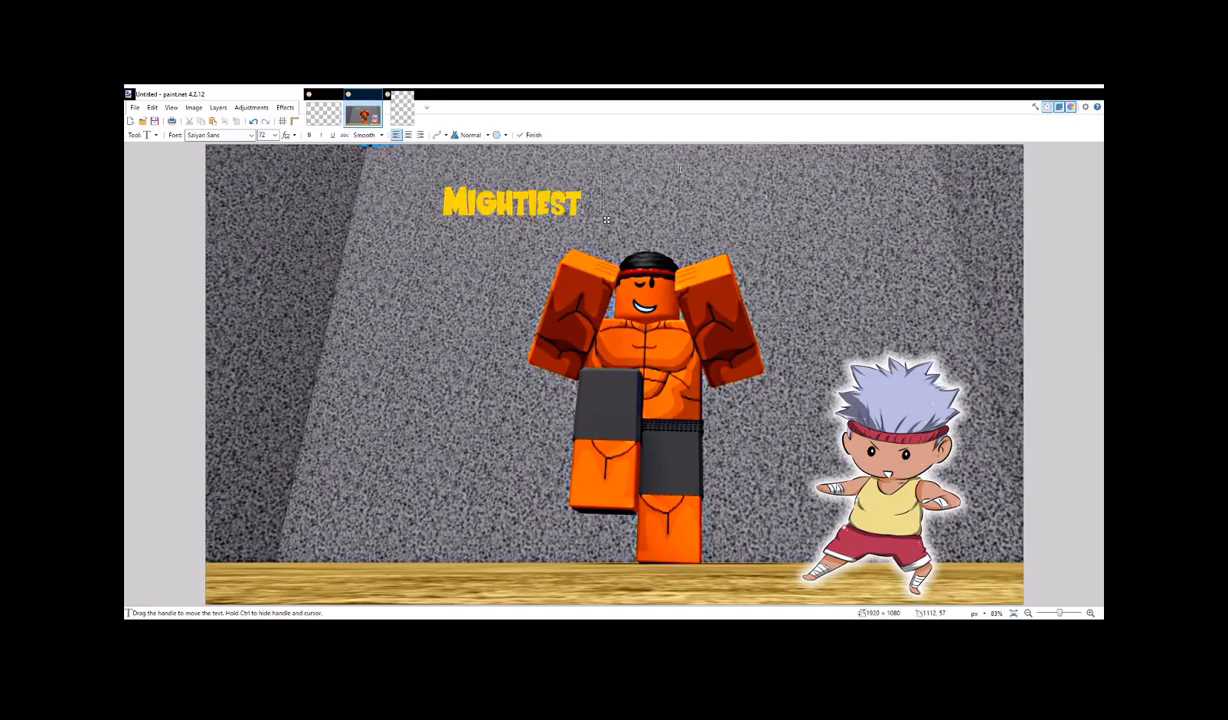
pyautogui.write('Muay Thai Wa')
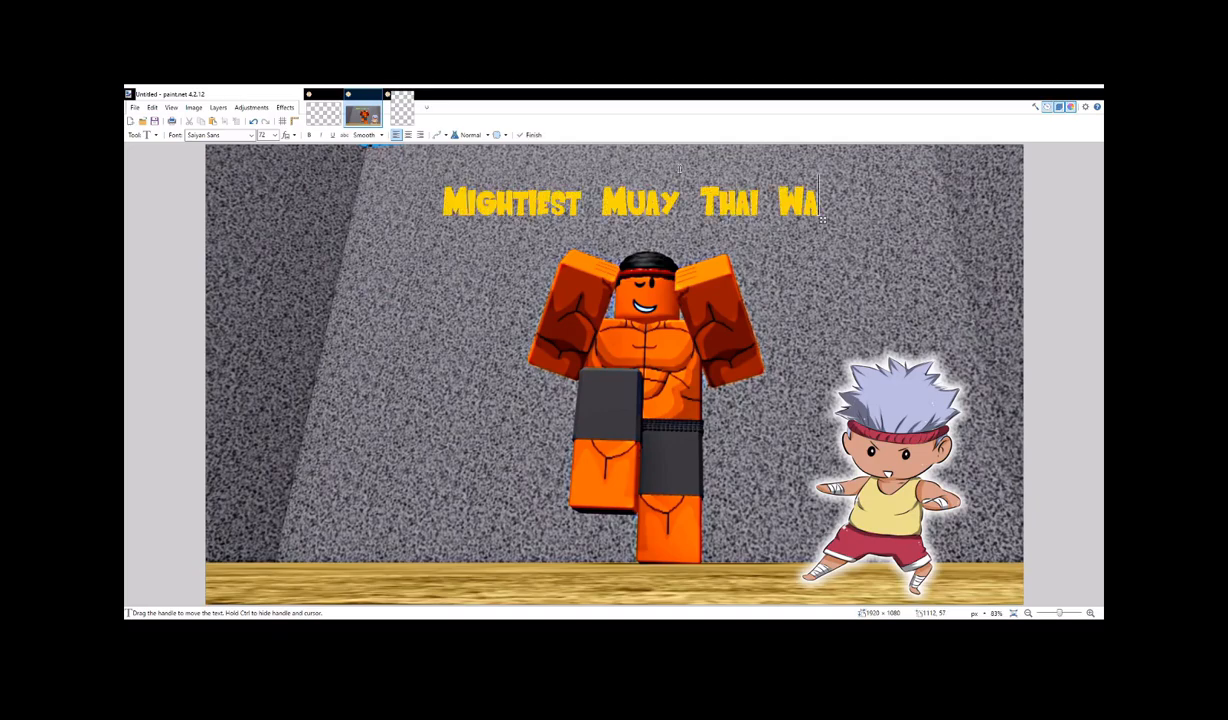
pyautogui.write('rrior')
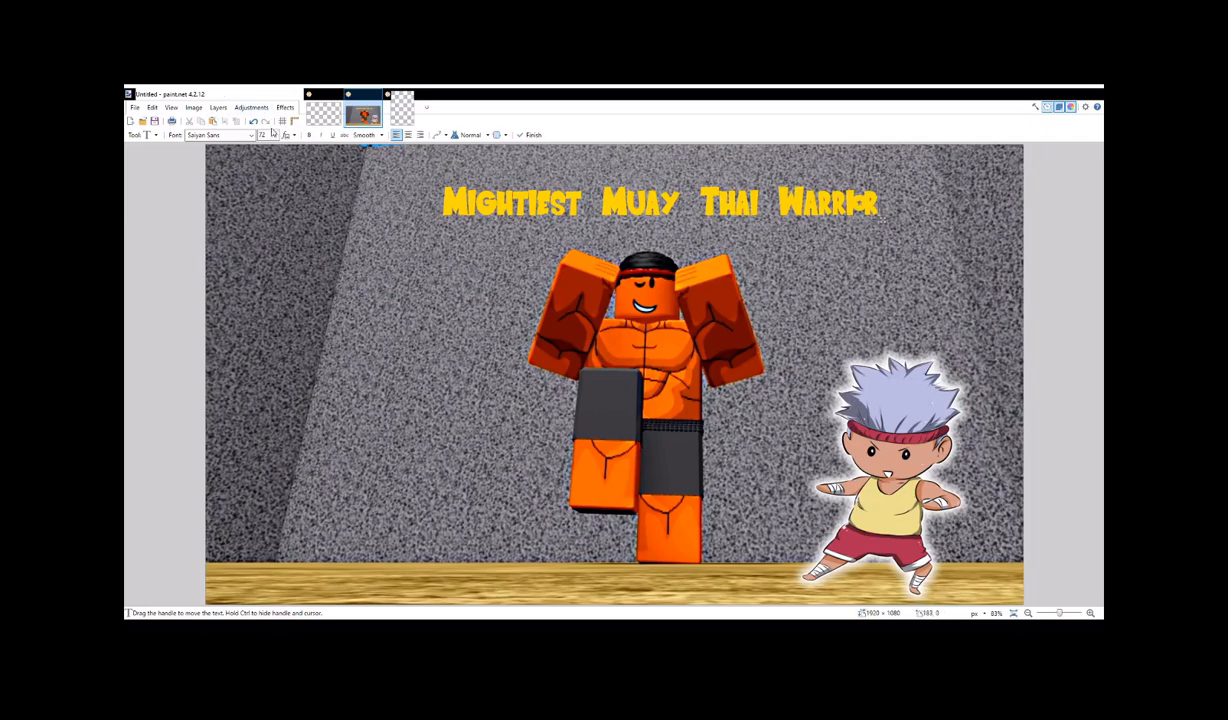
# Enlarge the title to size 108 and shorten its wording to "Mightiest Muay Thai War"
pyautogui.click(268, 134)
pyautogui.write('100')
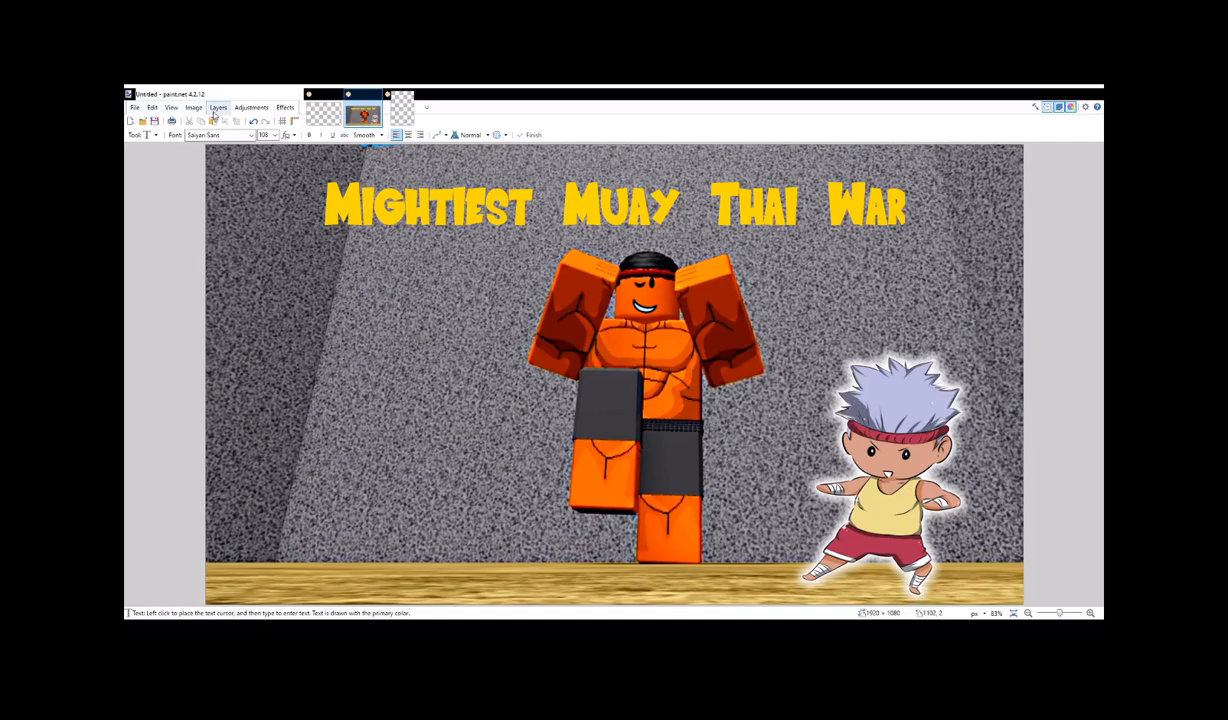
# Select the title lettering with the Magic Wand at 50% tolerance and apply a vertical yellow-to-orange linear gradient to it
pyautogui.click(146, 217)
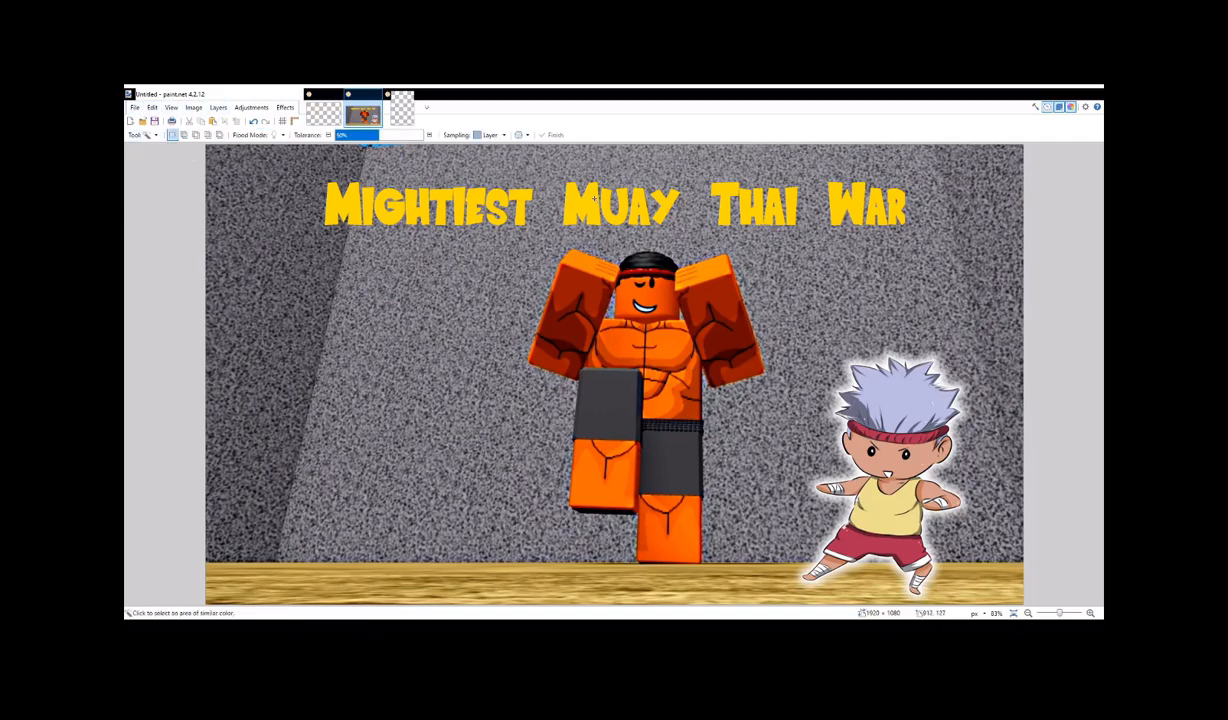
pyautogui.click(583, 203)
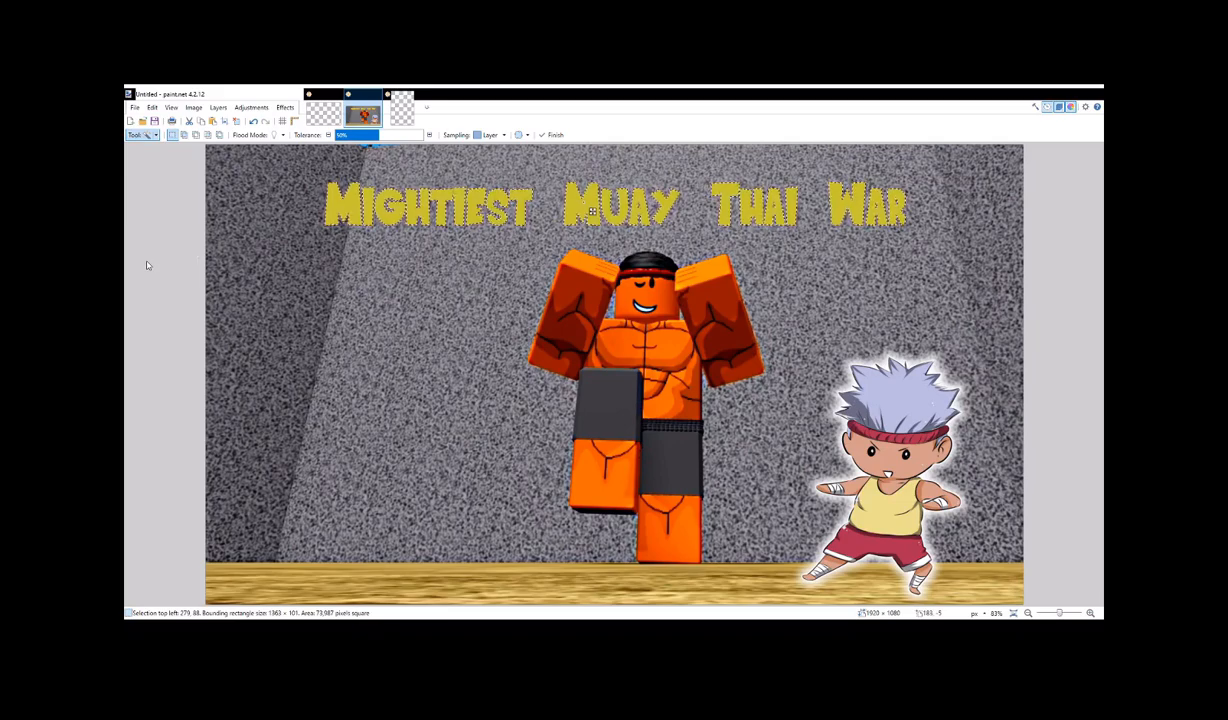
pyautogui.press('o')
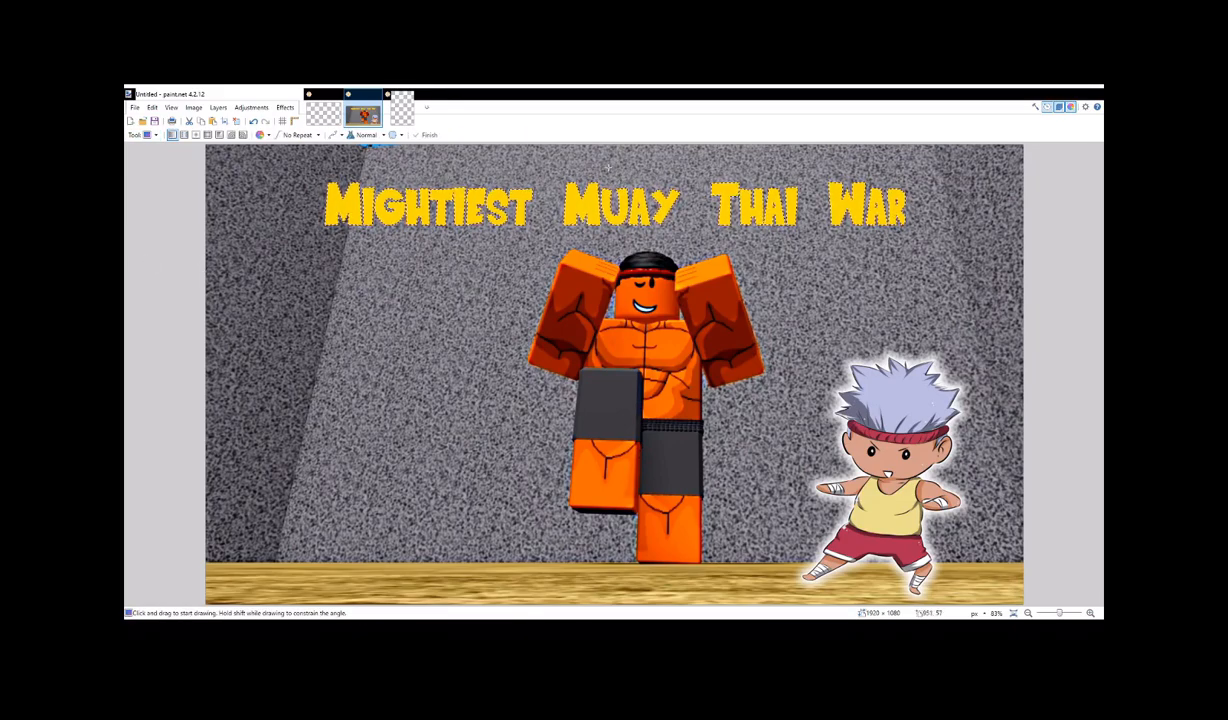
pyautogui.moveTo(637, 191); pyautogui.dragTo(637, 240)
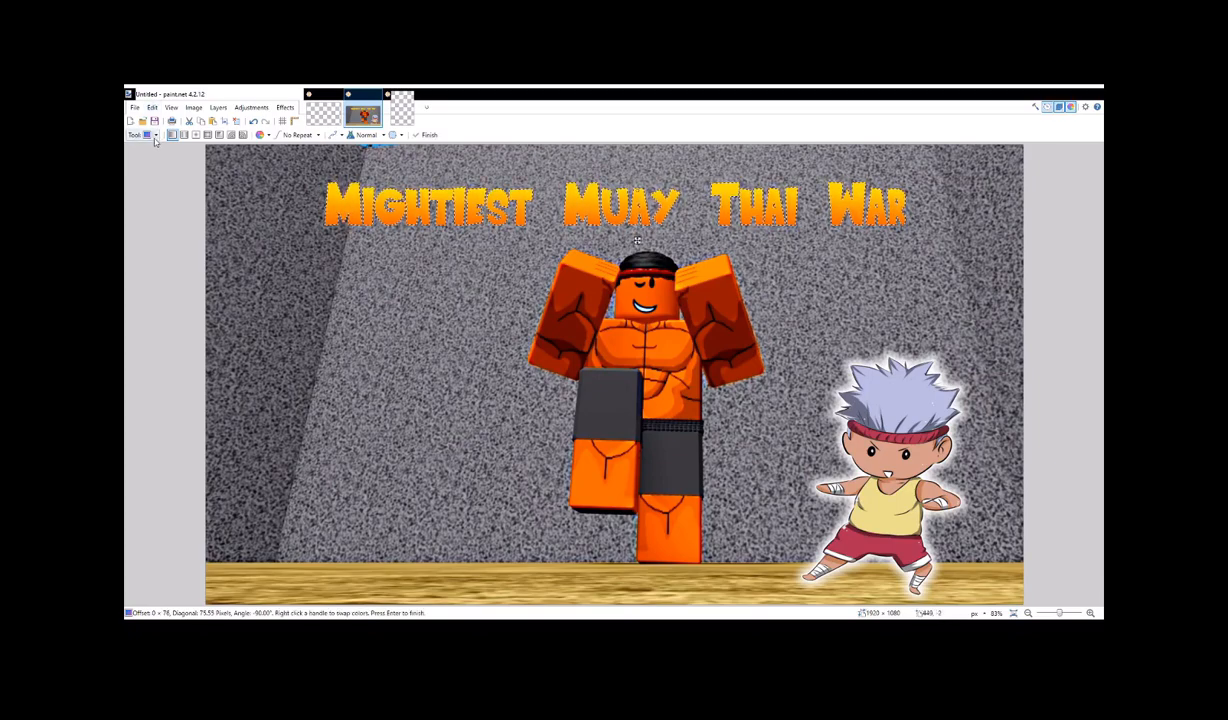
pyautogui.press('s')
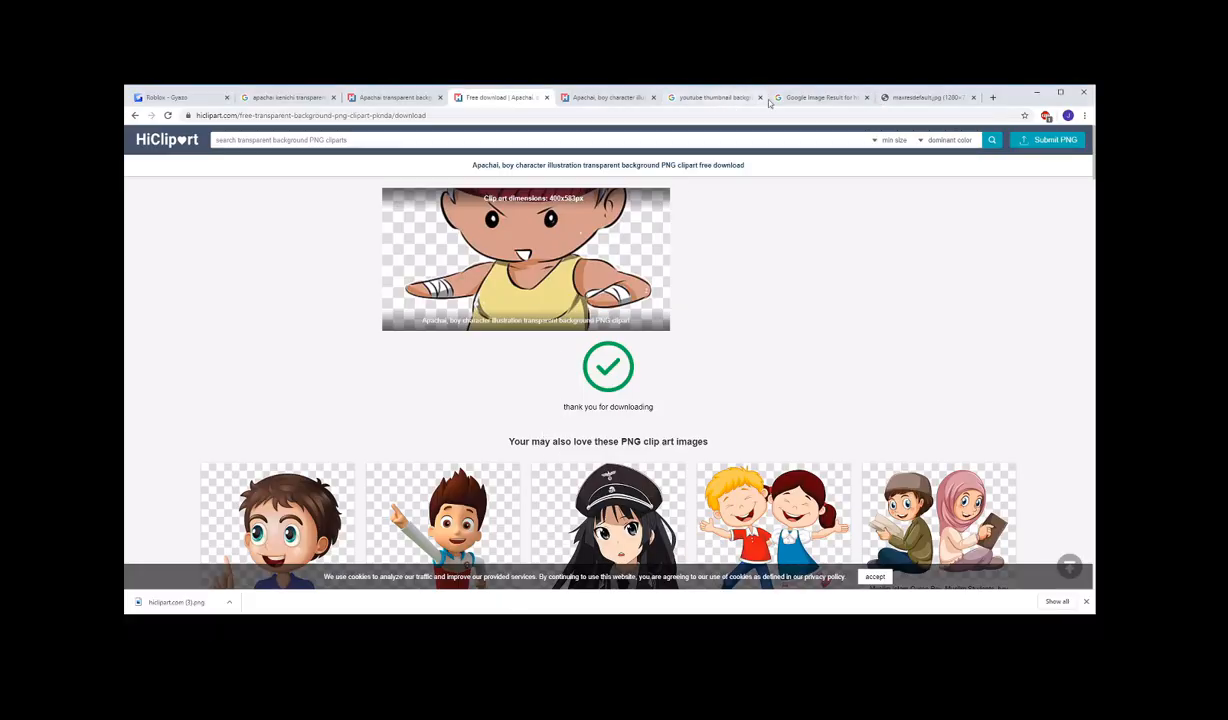
# Switch to the browser, review the YouTube thumbnail background results, and bring up the full-size cyan and black sunburst image
pyautogui.click(723, 97)
pyautogui.scroll(10, 614, 251)
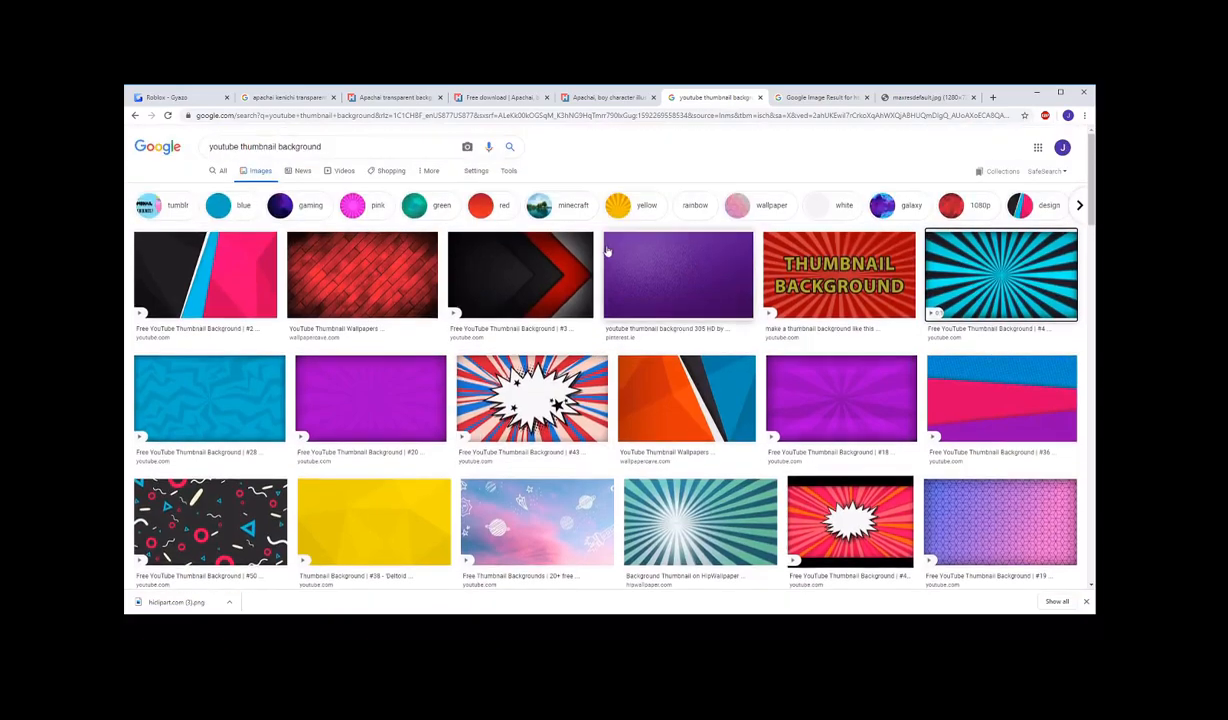
pyautogui.scroll(-15, 614, 251)
pyautogui.scroll(15, 620, 250)
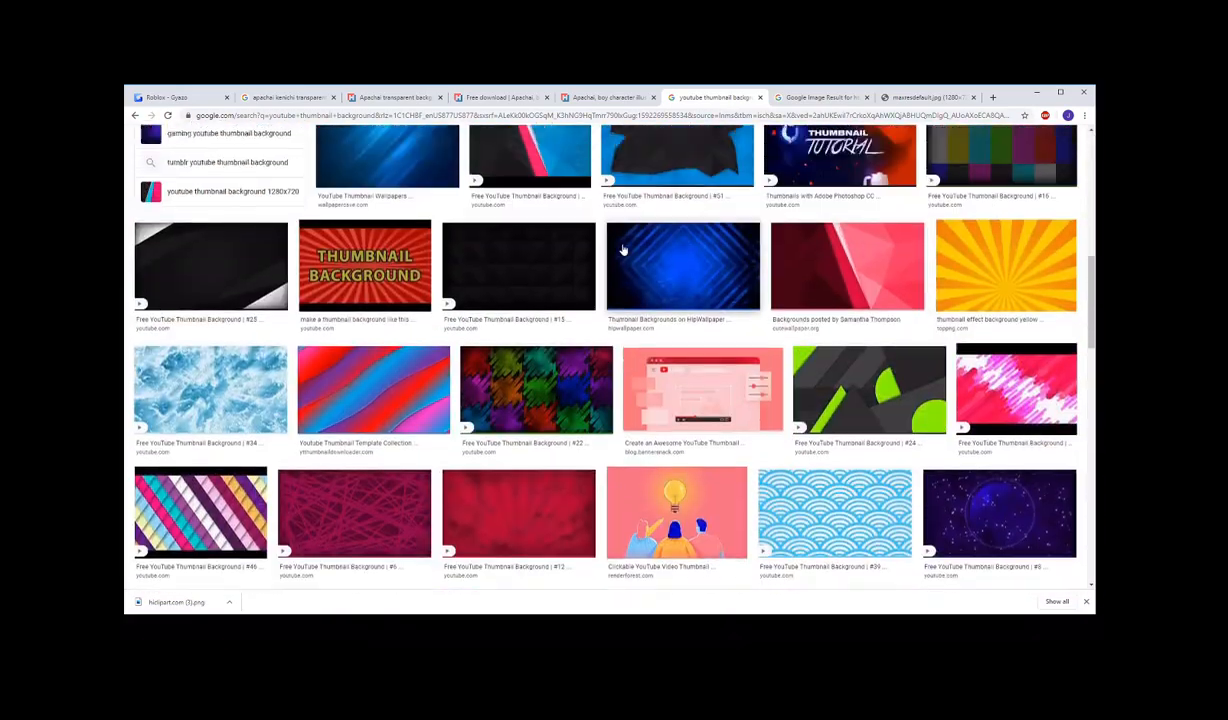
pyautogui.scroll(2, 624, 249)
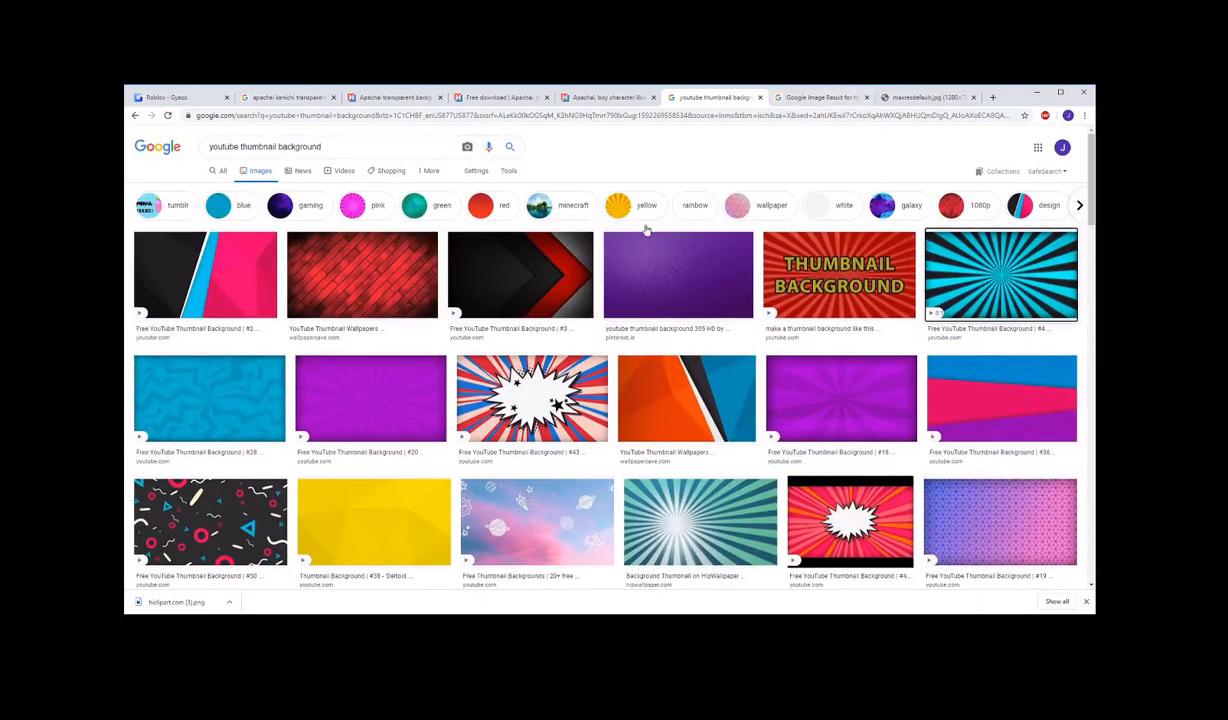
pyautogui.scroll(-1, 610, 245)
pyautogui.scroll(-1, 610, 245)
pyautogui.click(818, 97)
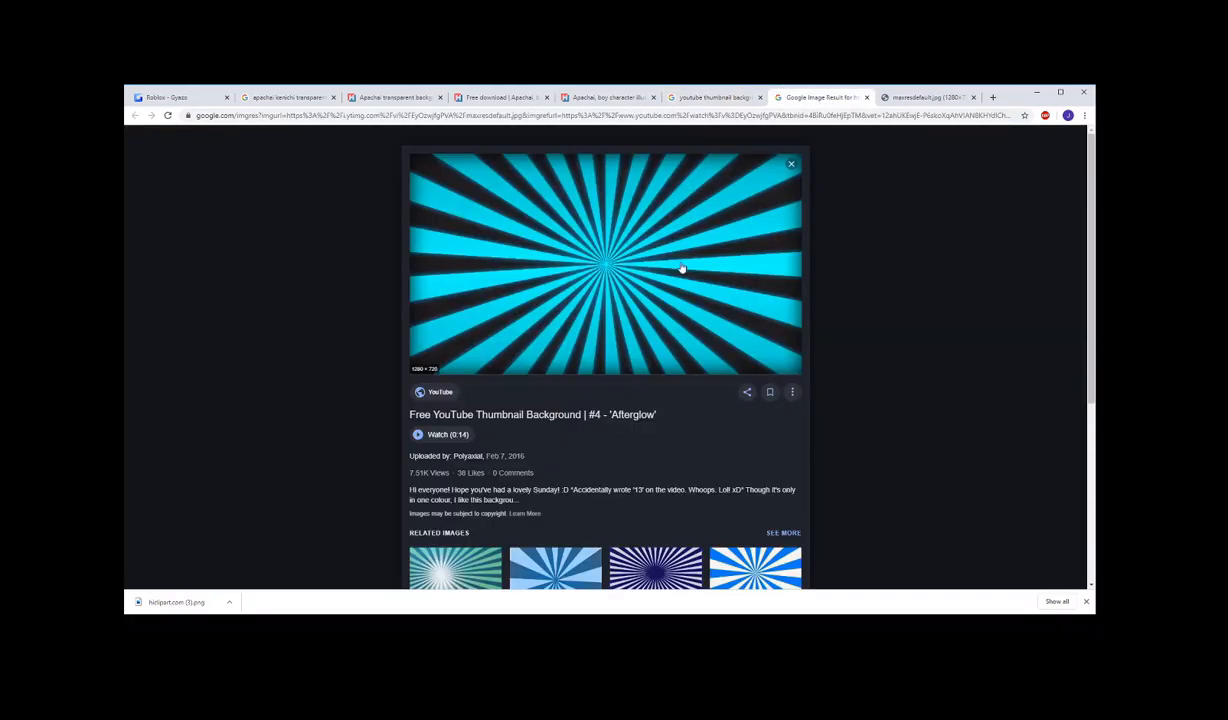
pyautogui.click(915, 97)
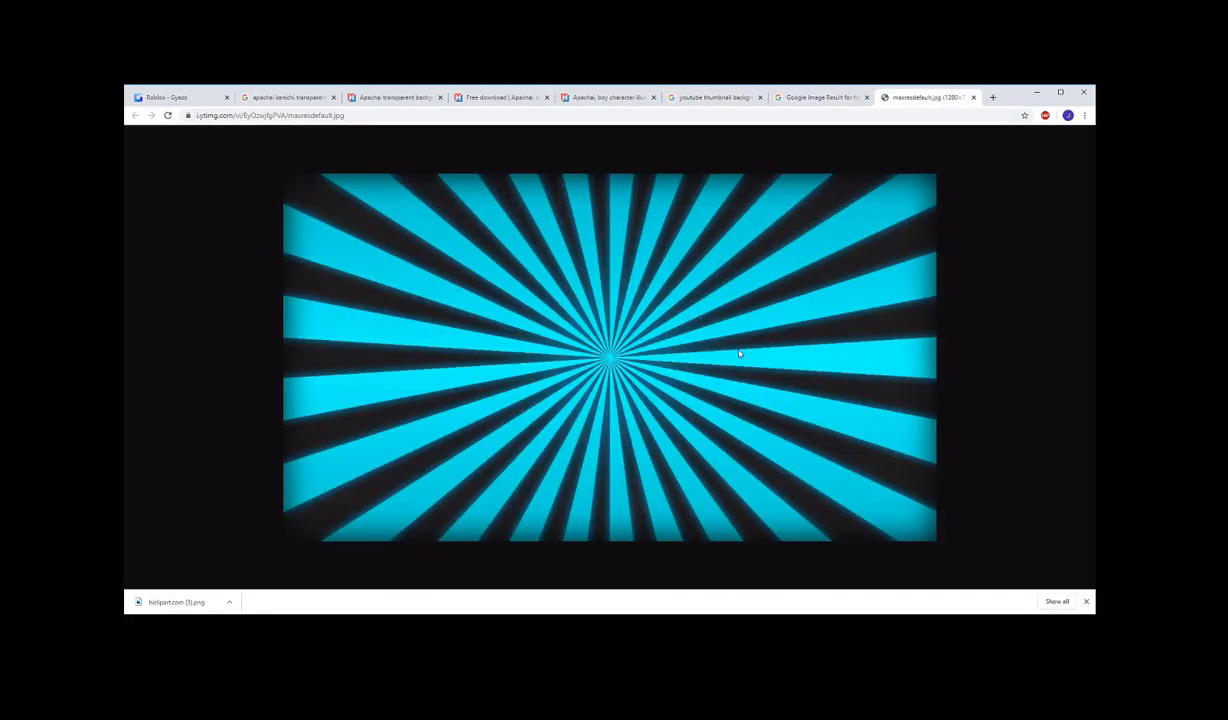
# Switch to paint.net, paste the cyan sunburst behind the title and clip art, and enlarge it to about 2089 × 1175 pixels to cover the canvas
pyautogui.click(742, 624)
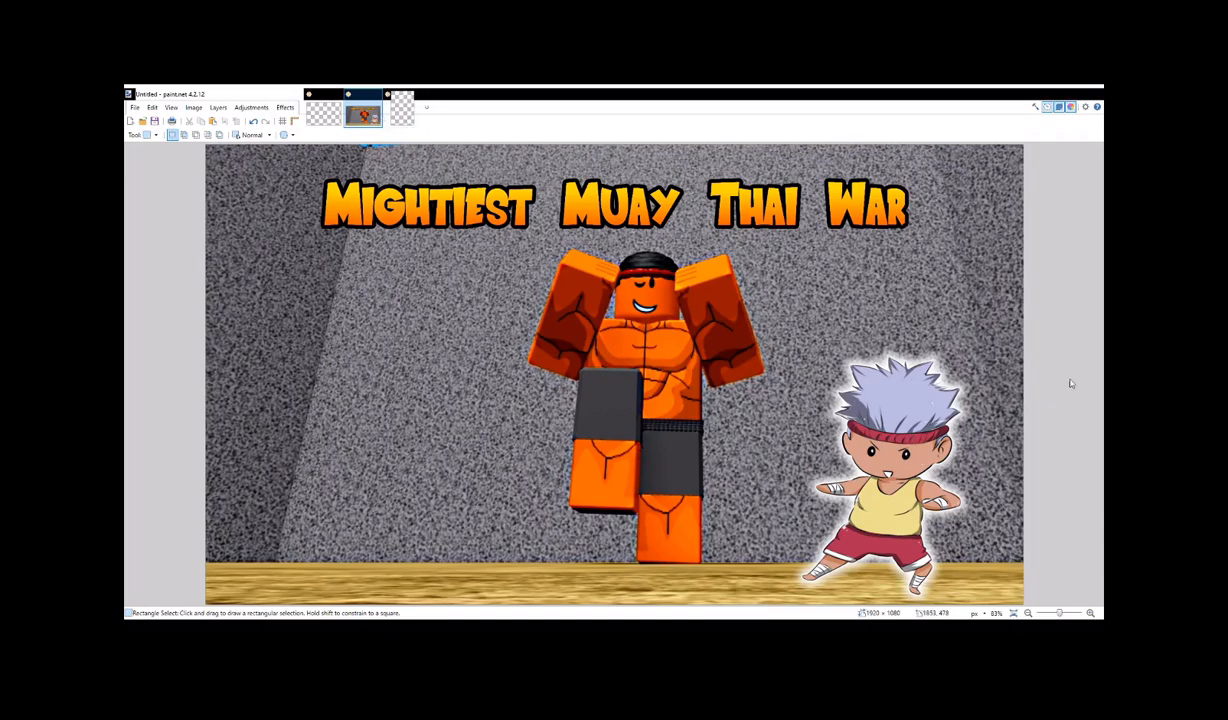
pyautogui.hotkey('ctrl', 'v')
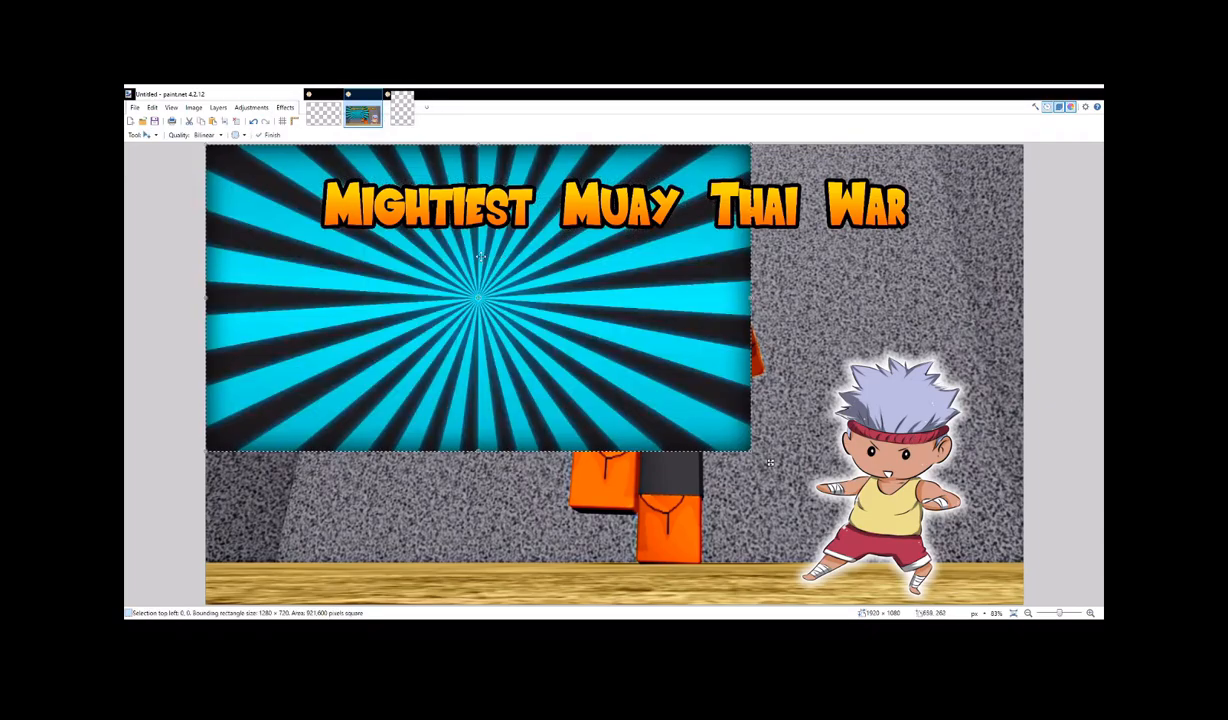
pyautogui.moveTo(486, 256); pyautogui.dragTo(856, 410)
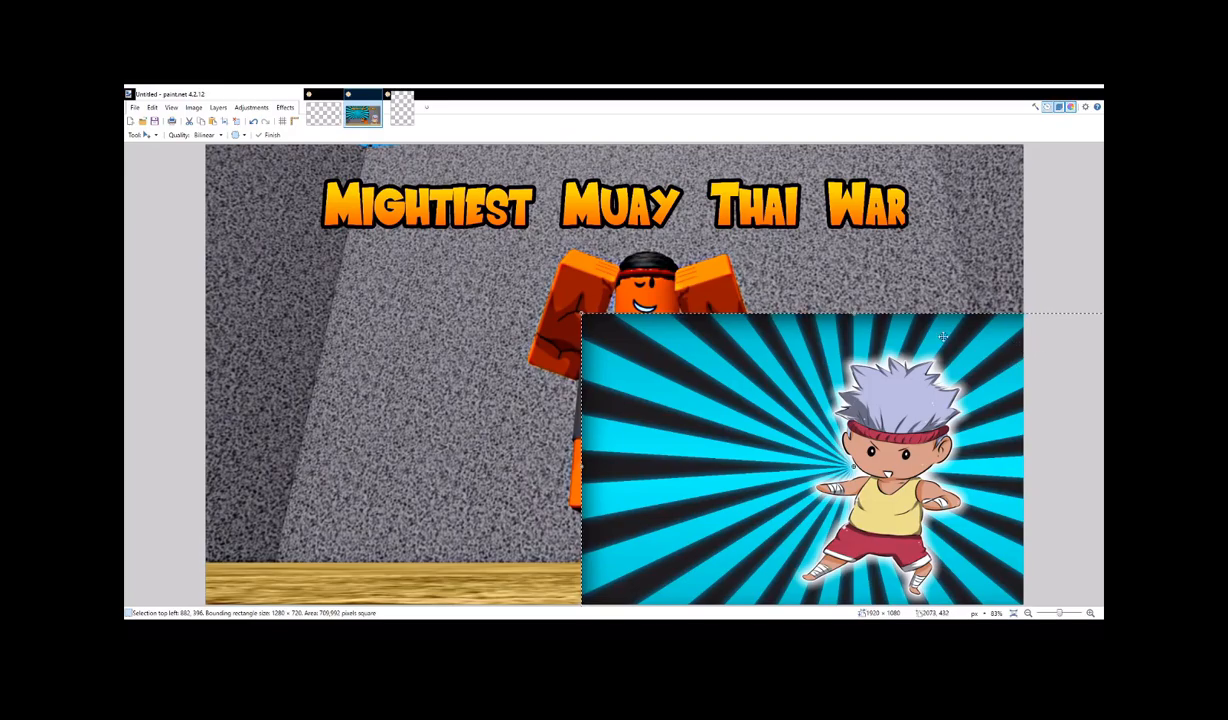
pyautogui.moveTo(708, 349); pyautogui.dragTo(347, 271)
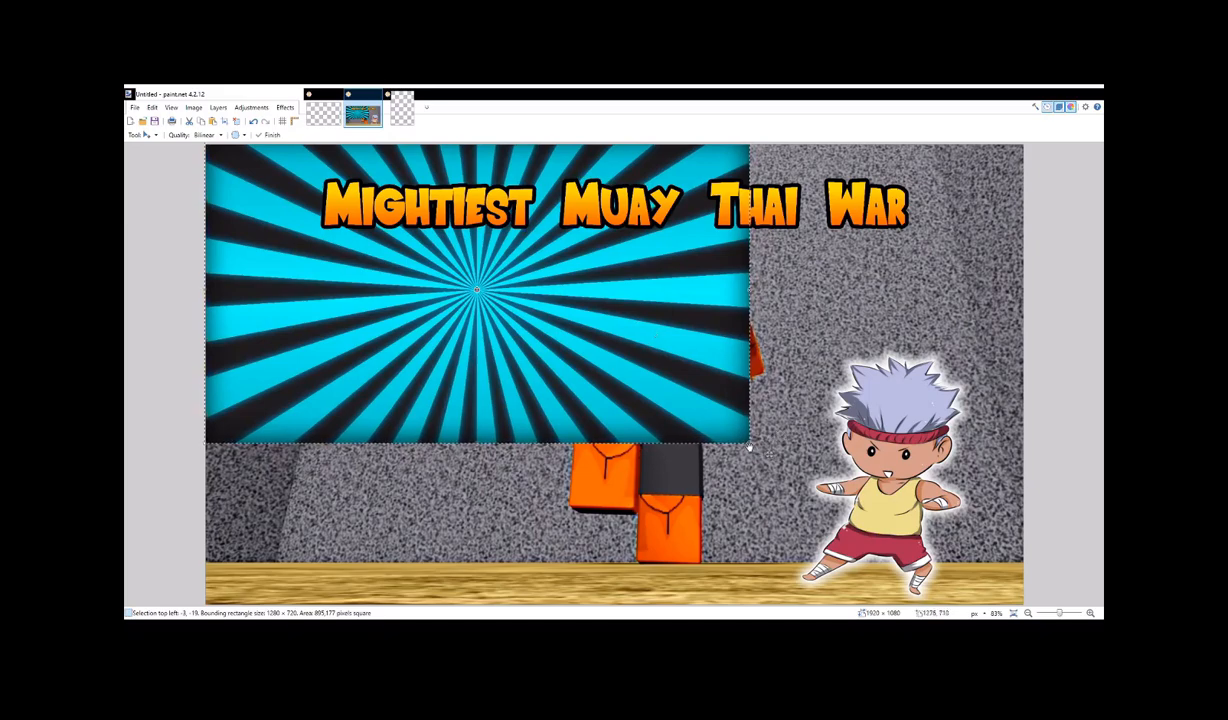
pyautogui.moveTo(751, 445); pyautogui.dragTo(1094, 640)
pyautogui.moveTo(724, 409); pyautogui.dragTo(712, 408)
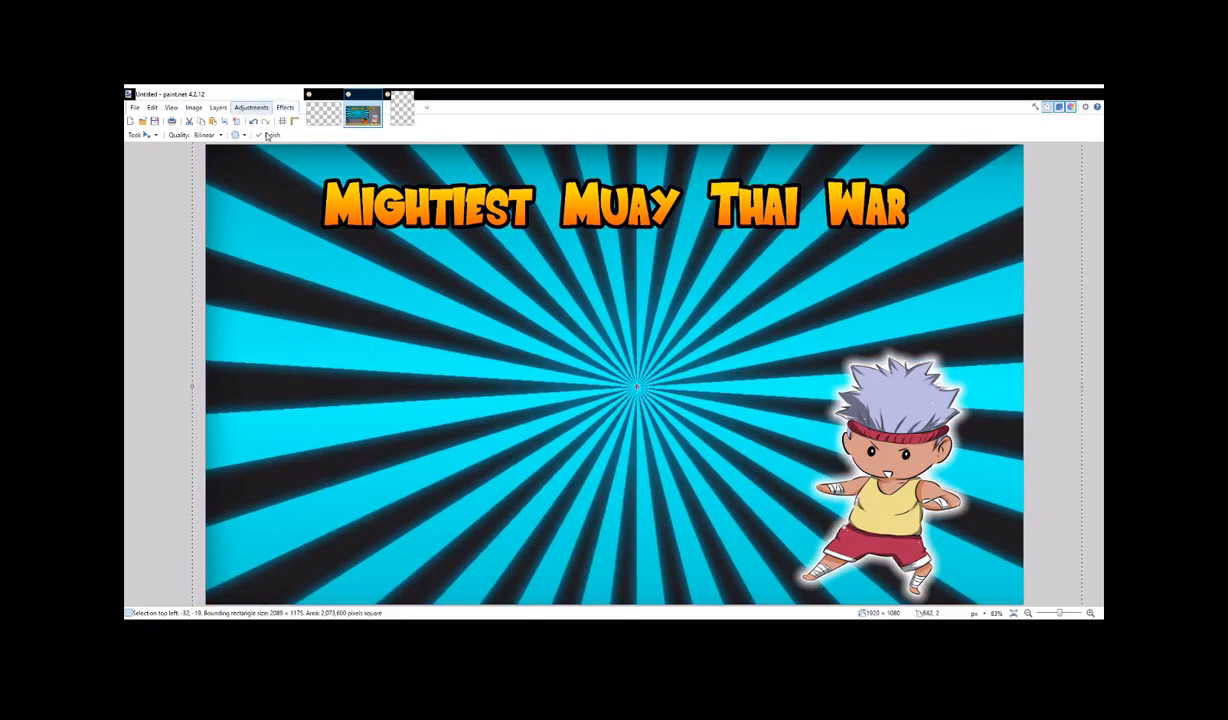
# Convert the sunburst to black and white, deselect it, and blend it semi-transparently over the Roblox screenshot
pyautogui.hotkey('ctrl', 'shift', 'g')
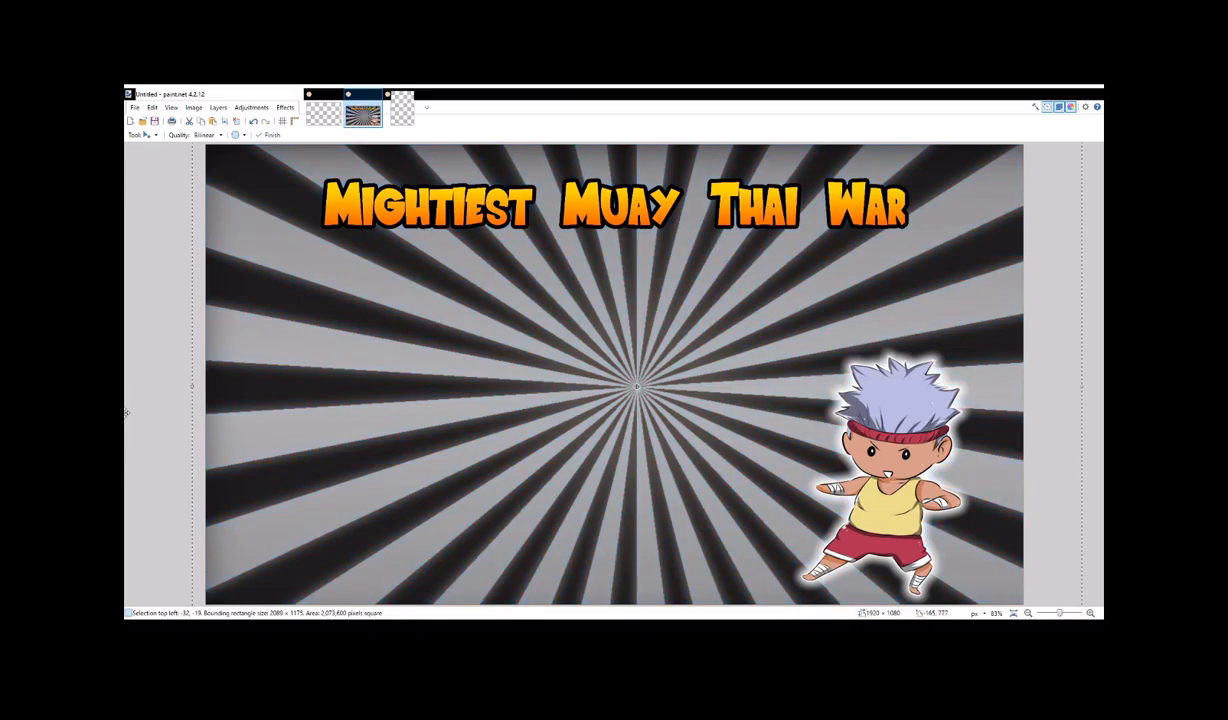
pyautogui.click(145, 138)
pyautogui.click(147, 150)
pyautogui.click(153, 175)
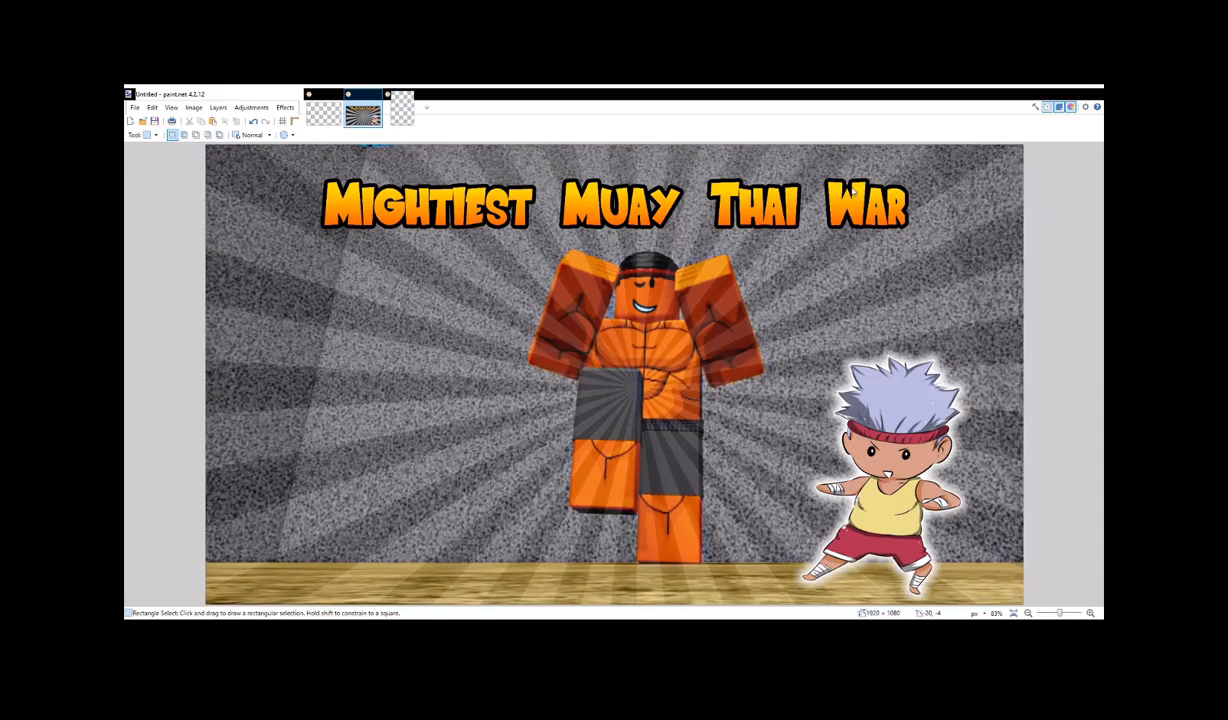
pyautogui.hotkey('ctrl', 'z')
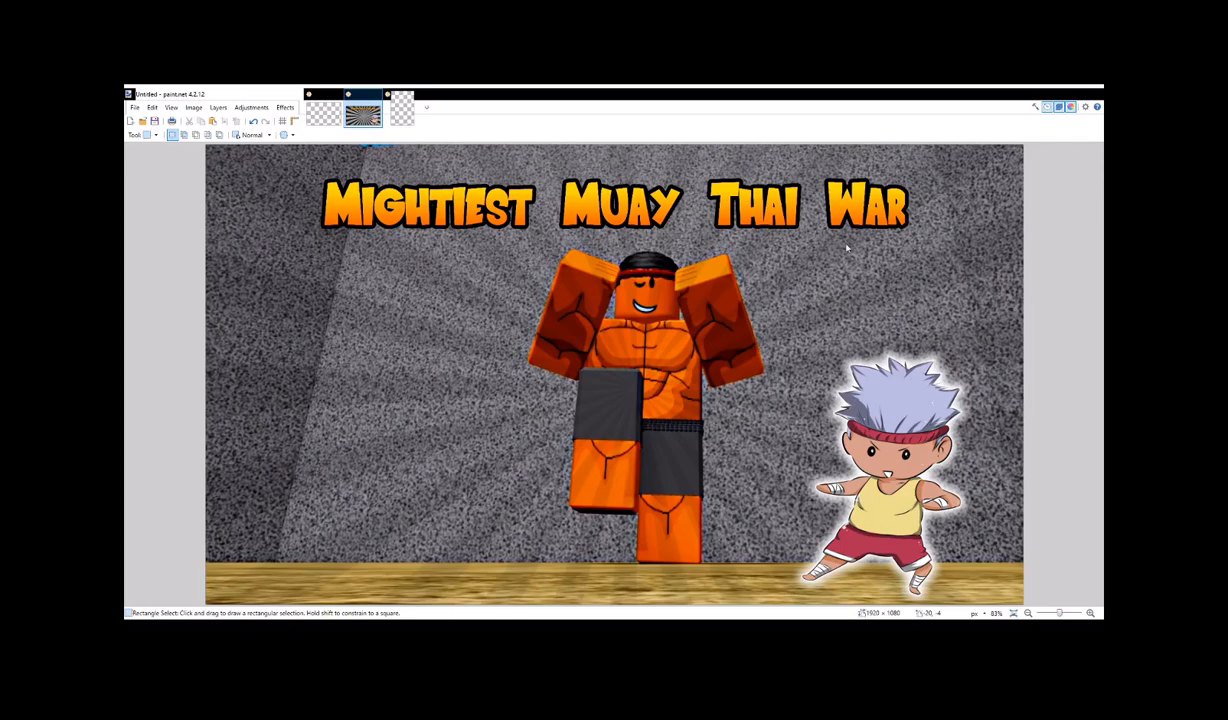
pyautogui.hotkey('ctrl', 'y')
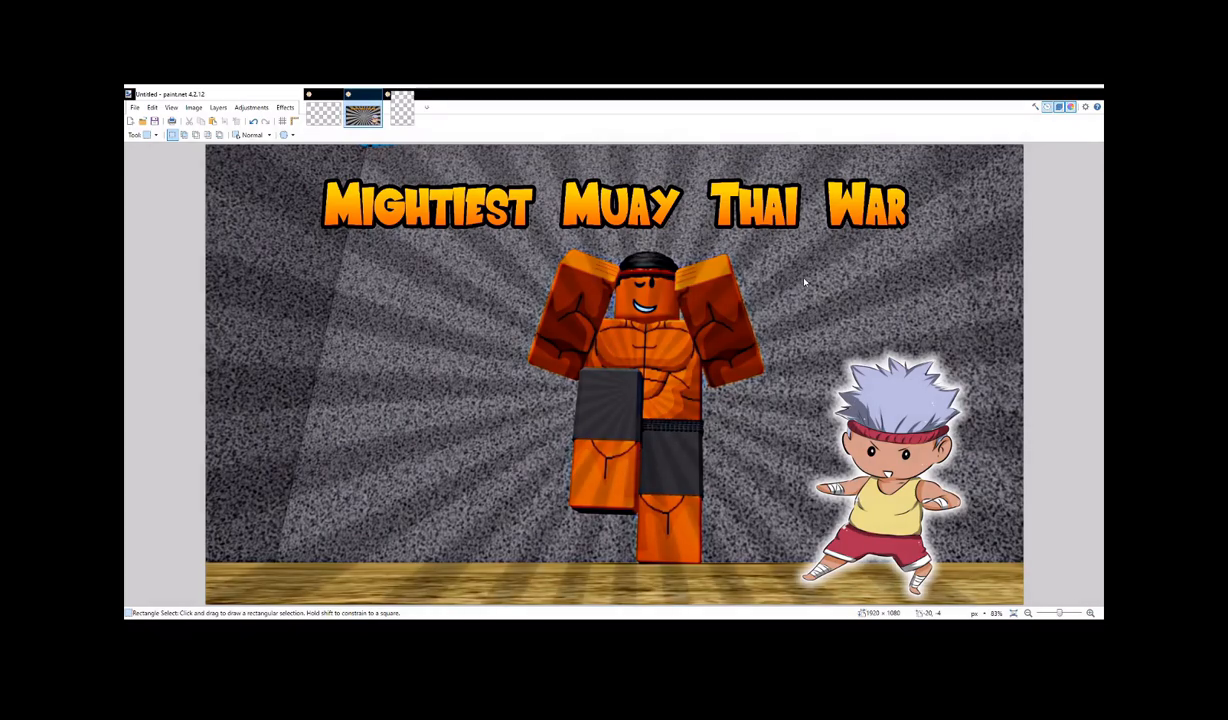